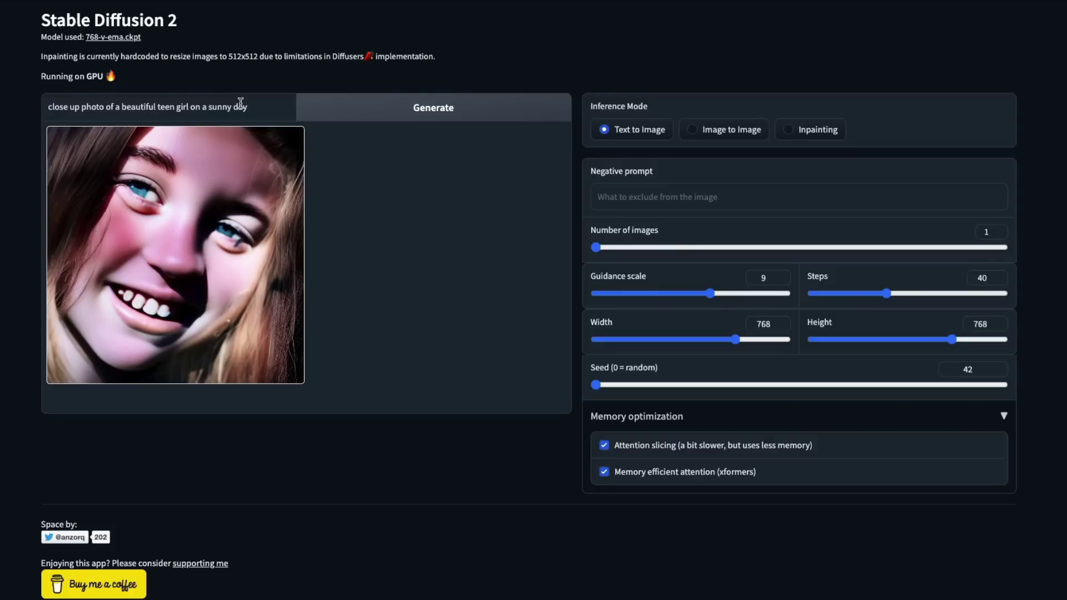
Step: Scroll down the Space to view the generated 768×768 sunny-day girl portrait
scroll(240, 103, "down", 1)
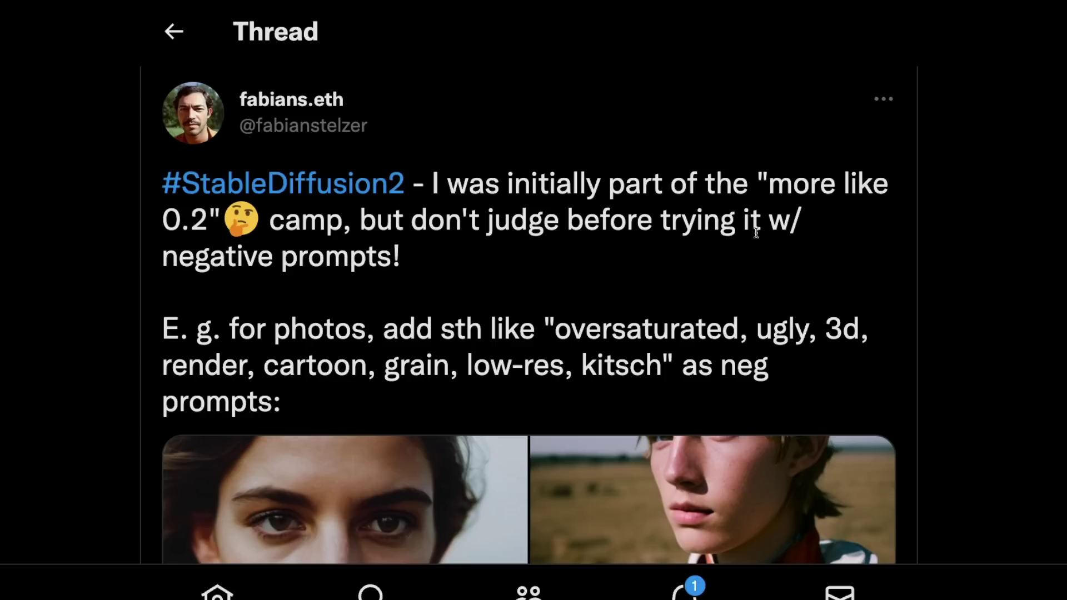
Step: Highlight the thread's suggested negative prompt keywords for photos
scroll(355, 274, "down", 1)
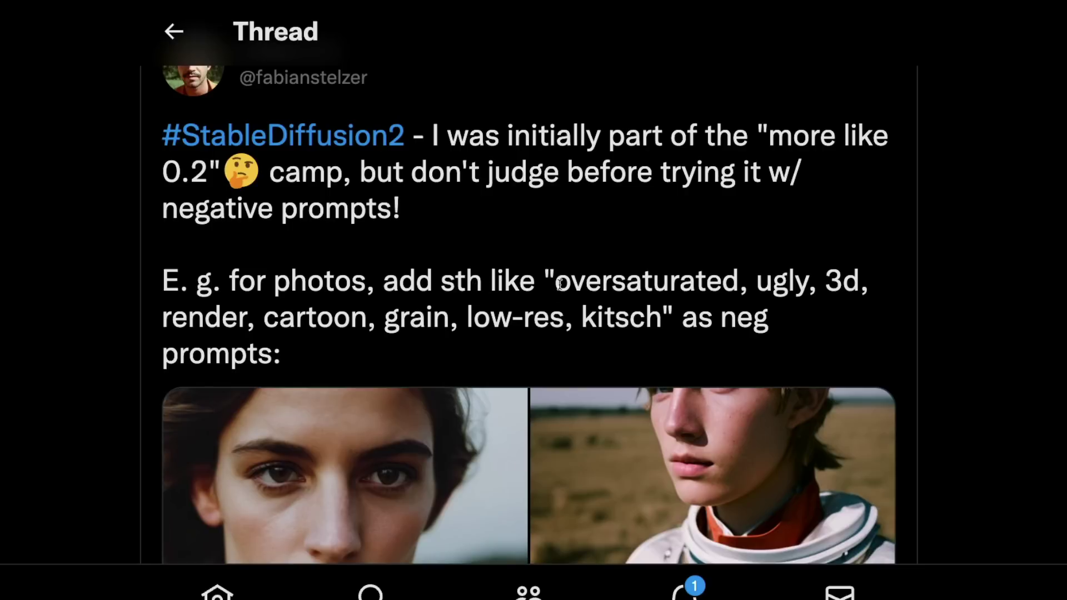
left_click_drag(556, 287, 679, 326)
scroll(525, 322, "down", 4)
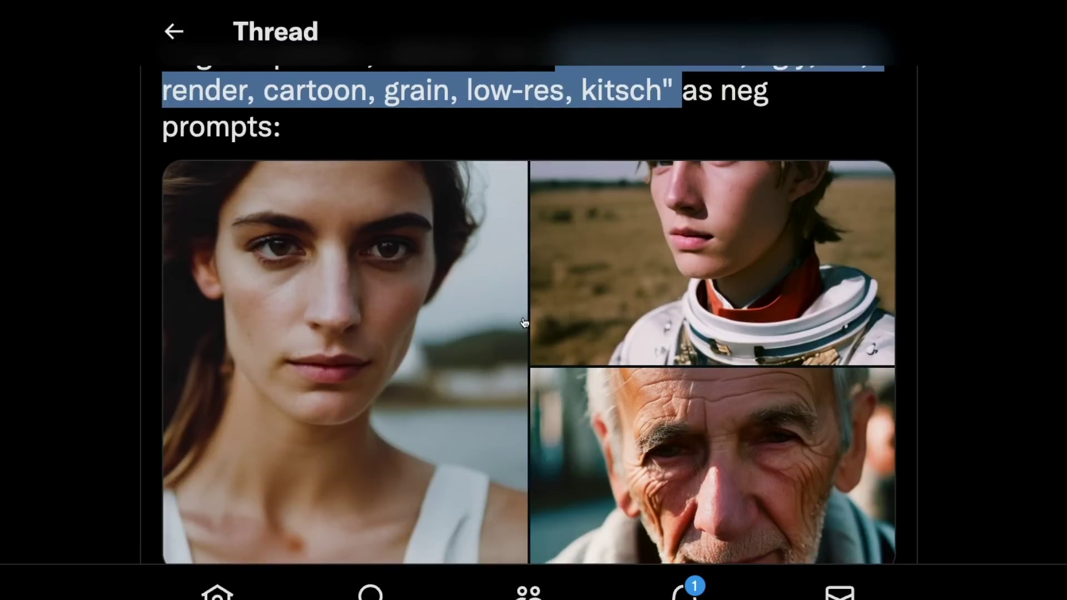
Step: View the left example portrait full-screen and step through to the old man's photo
scroll(524, 323, "down", 3)
scroll(414, 280, "up", 2)
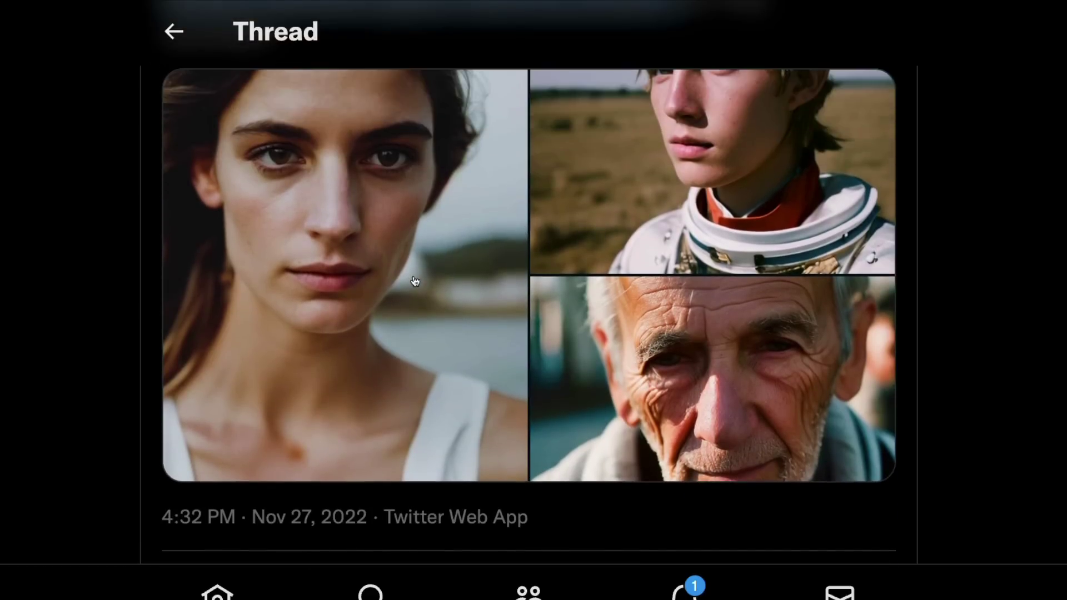
left_click(414, 280)
key("Right")
key("Right")
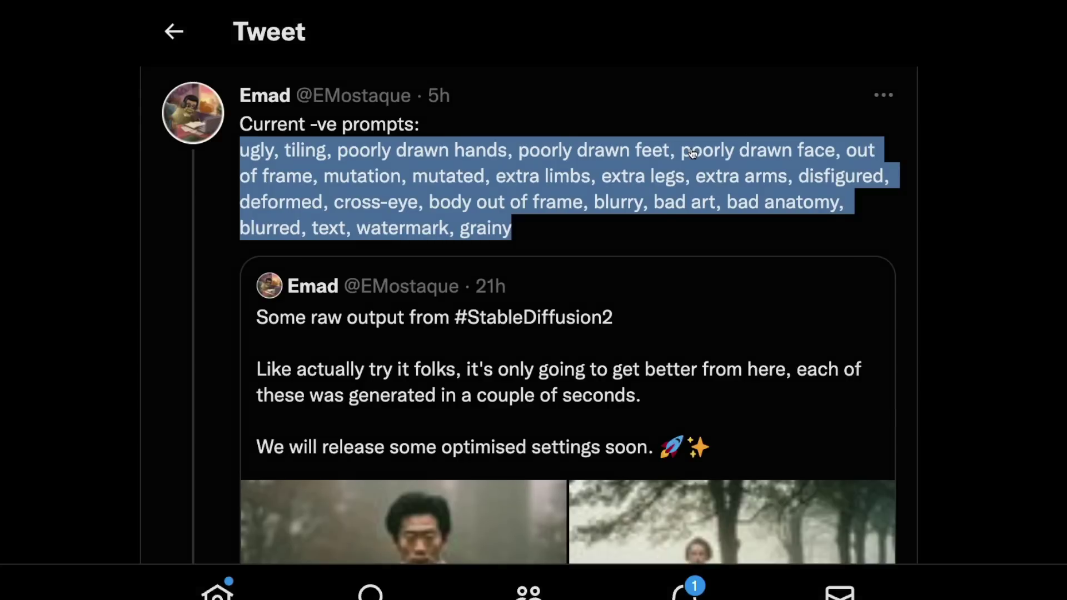
Step: Highlight the reply's phrases about the deduped, flattened model and negative prompts' huge impact
left_click(470, 162)
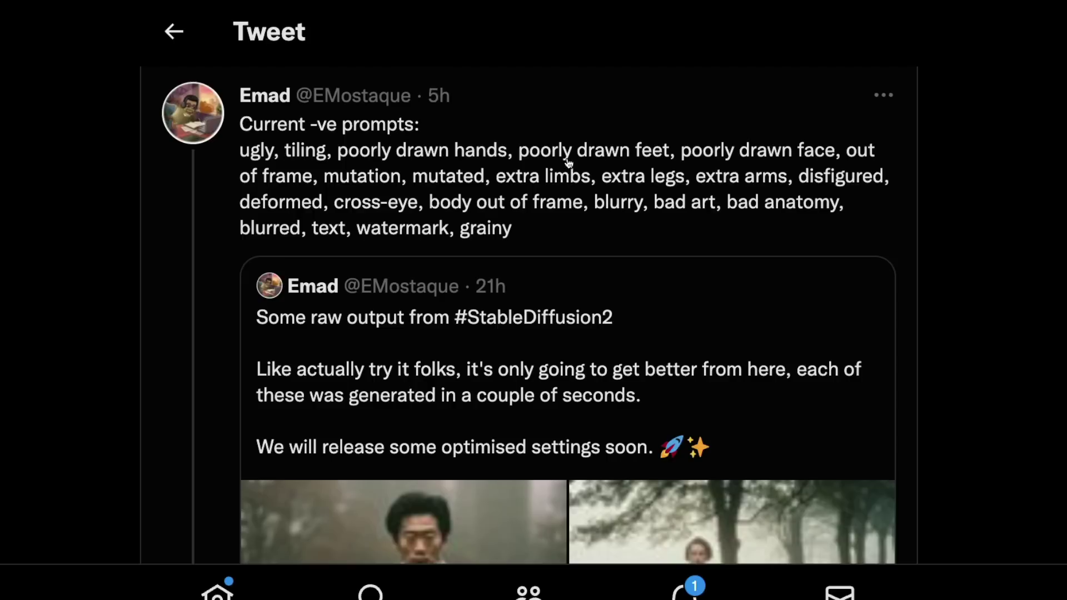
scroll(653, 165, "down", 15)
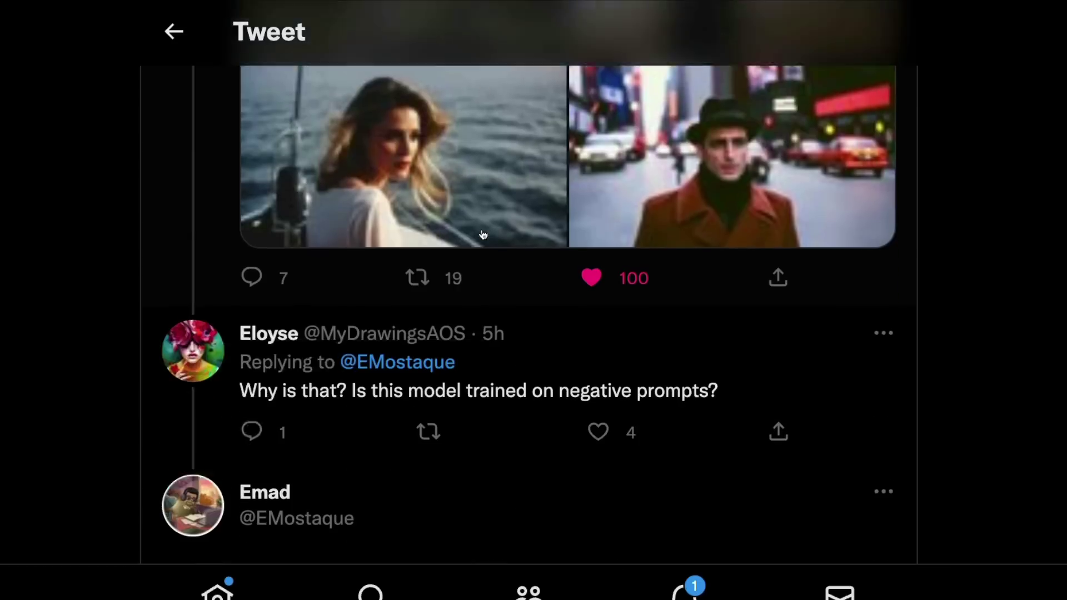
scroll(294, 178, "up", 2)
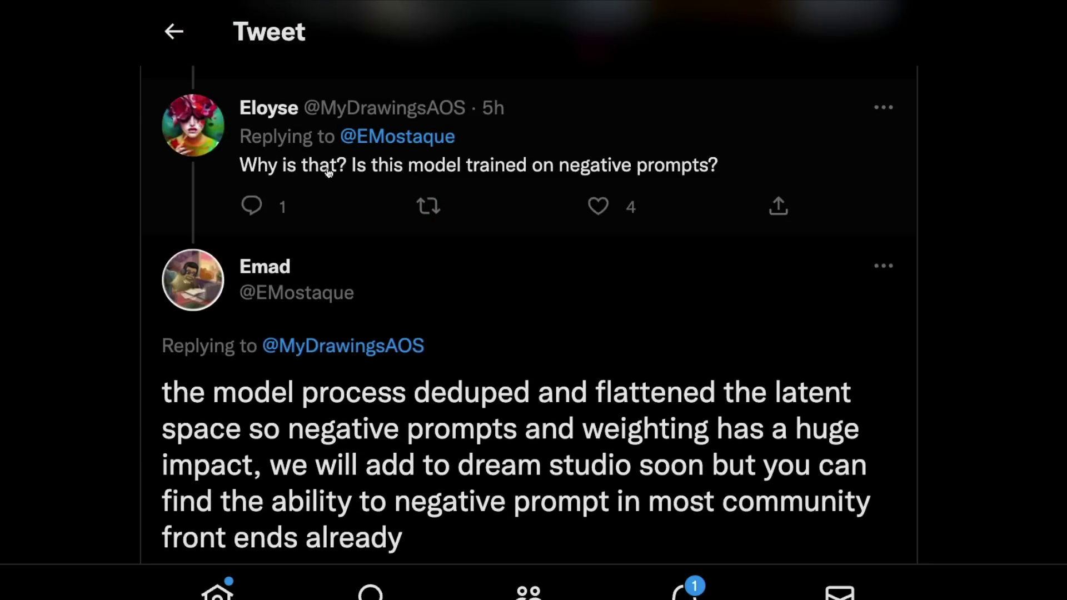
scroll(362, 192, "down", 3)
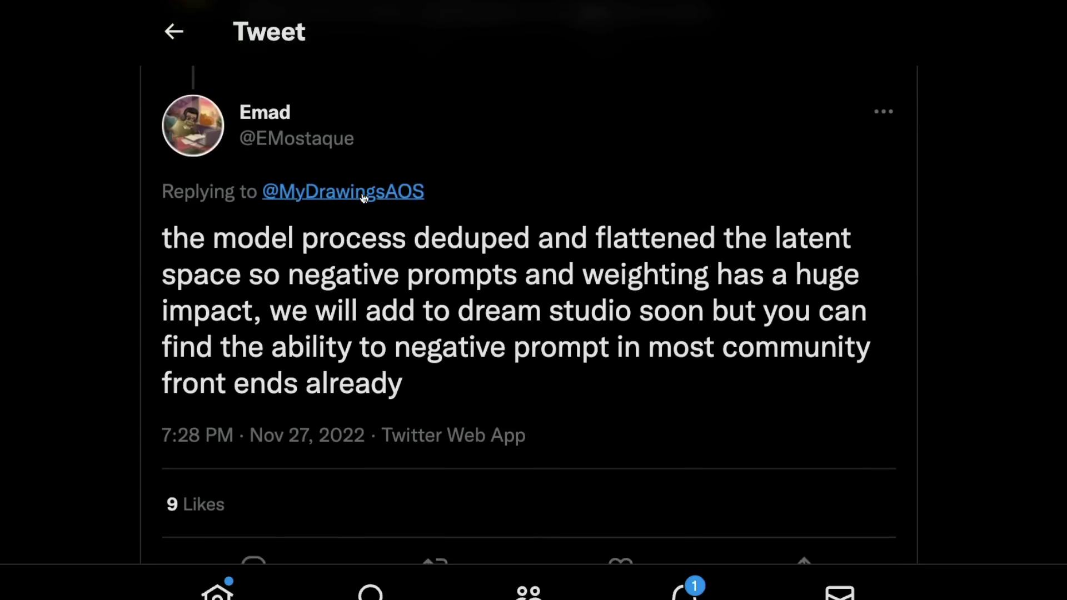
left_click_drag(162, 215, 239, 247)
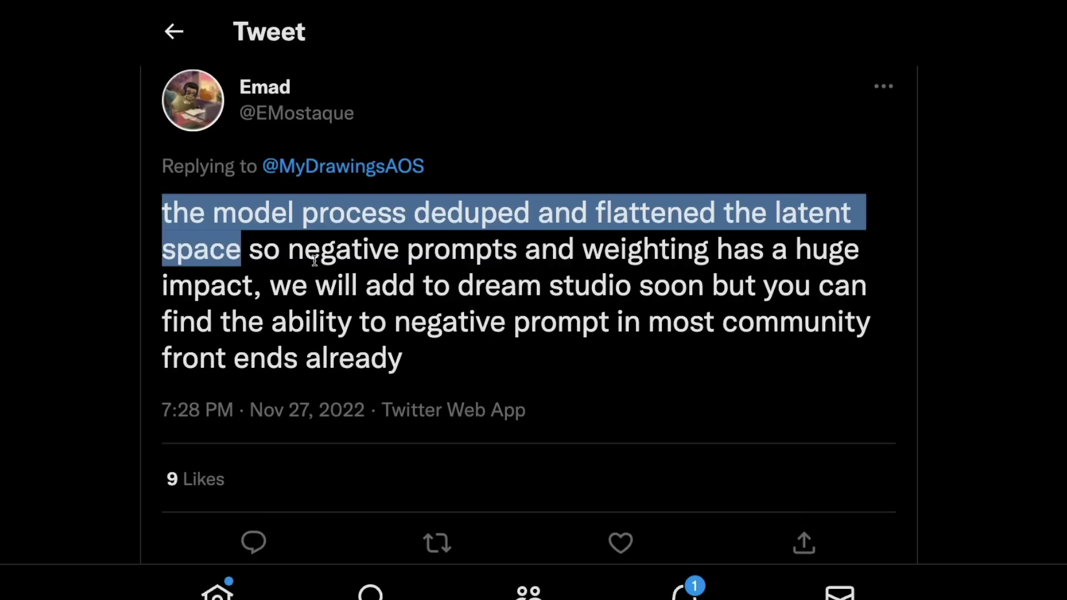
left_click_drag(289, 251, 262, 274)
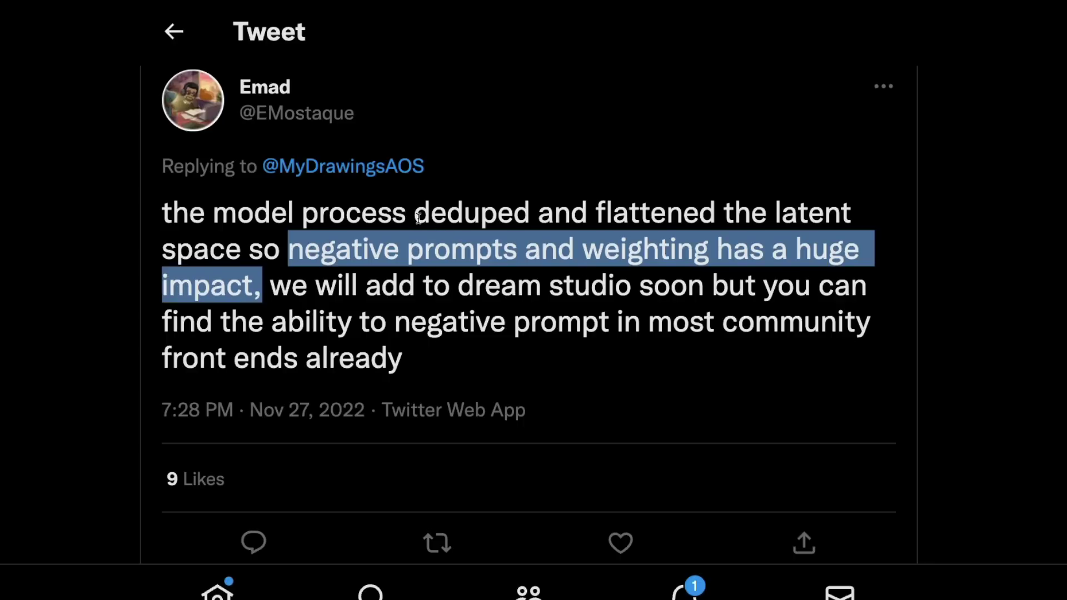
left_click_drag(418, 218, 721, 224)
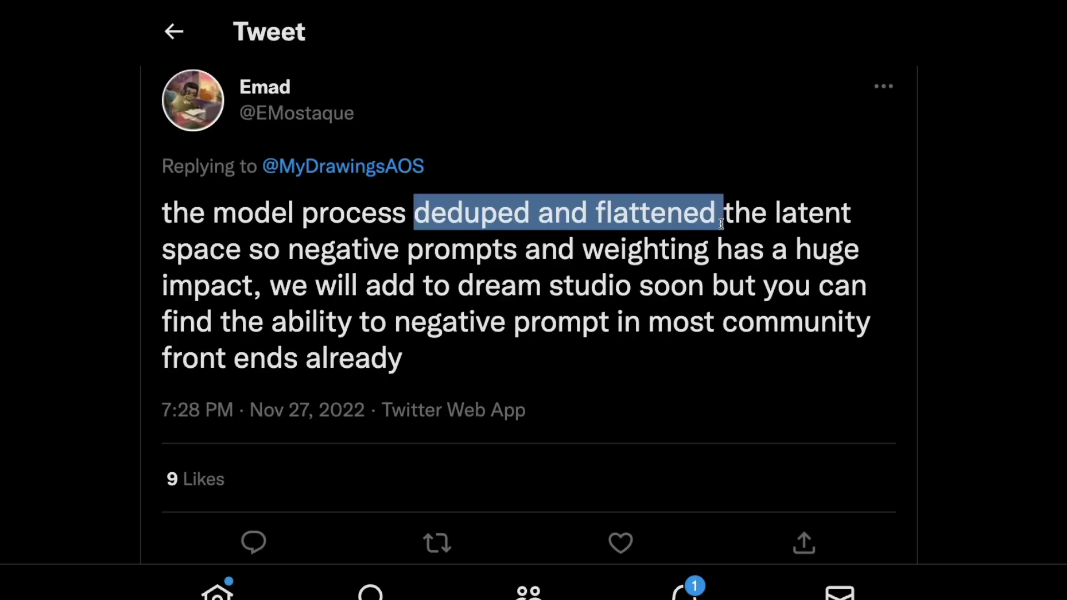
left_click(713, 225)
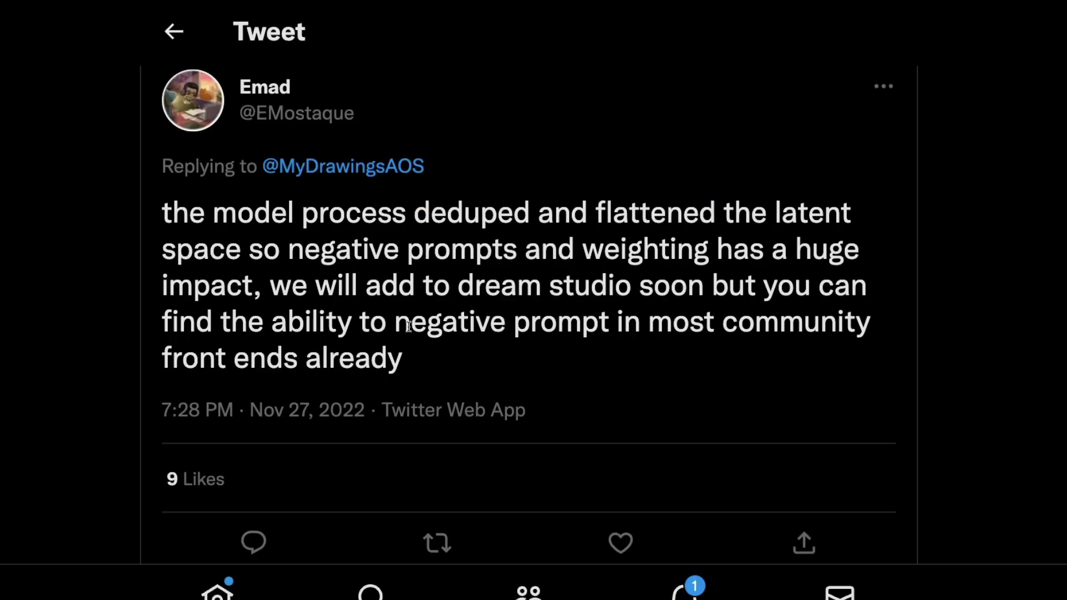
left_click_drag(397, 326, 607, 326)
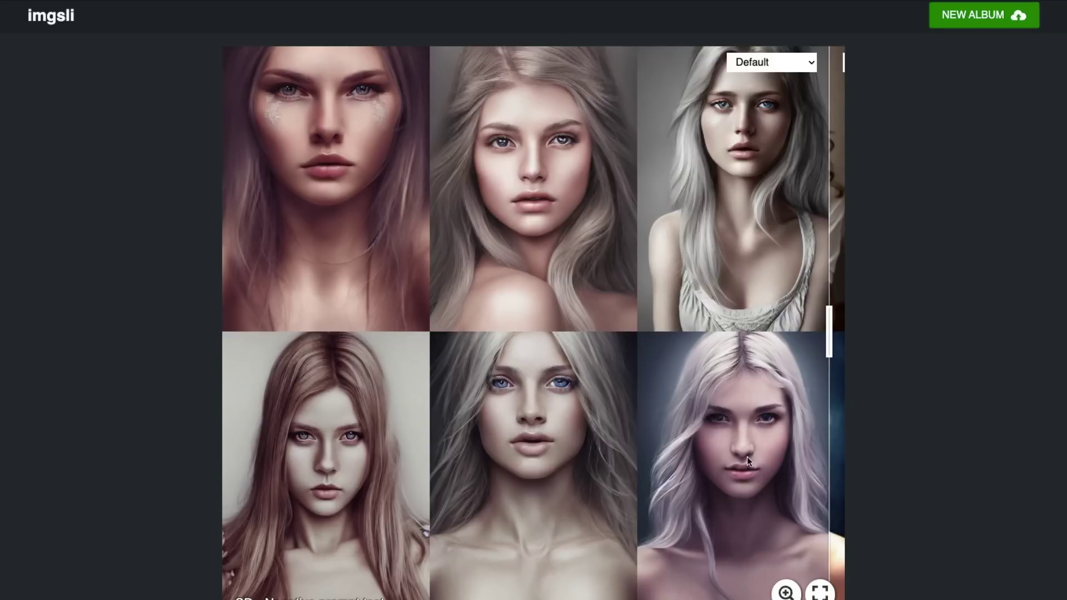
Step: Slide the imgsli divider fully left so every grid cell shows the Negative 1.5 portrait
left_click_drag(830, 336, 161, 360)
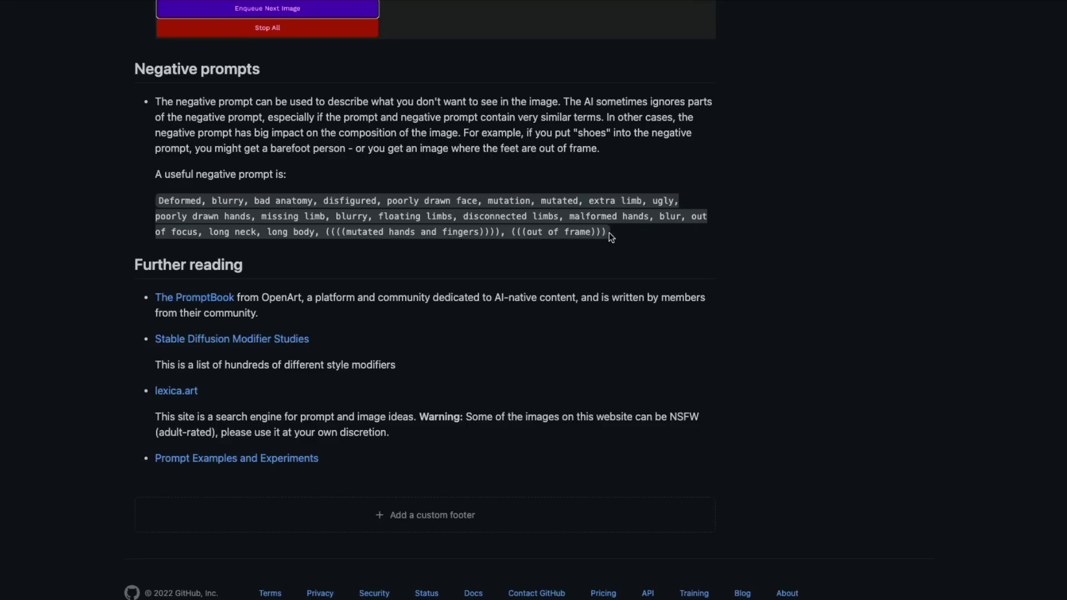
Step: Highlight Deformed, blurry, disfigured and poorly in the useful negative prompt code block
double_click(164, 201)
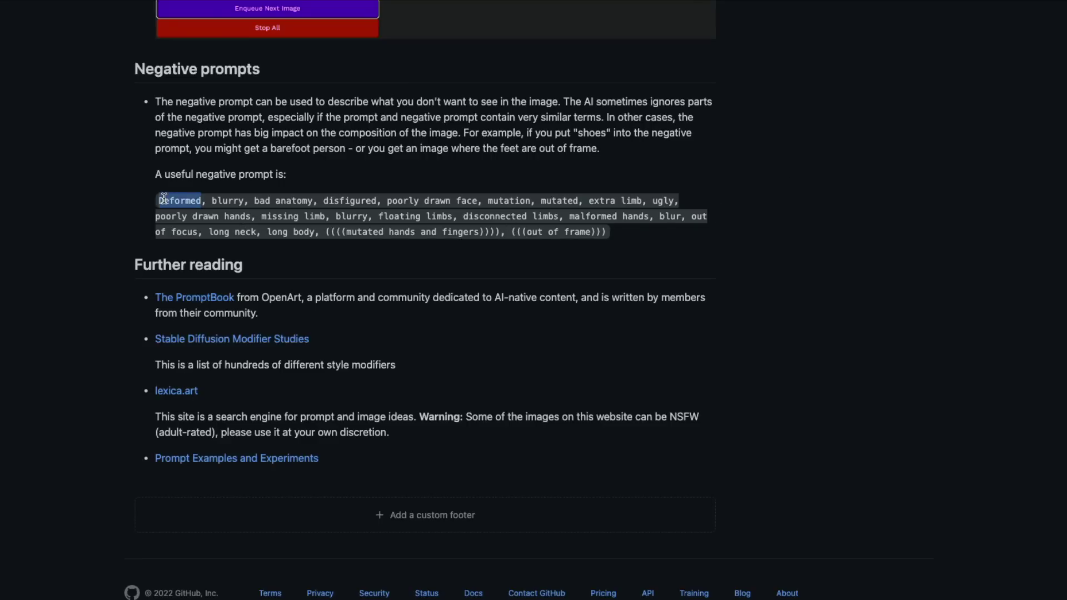
double_click(225, 202)
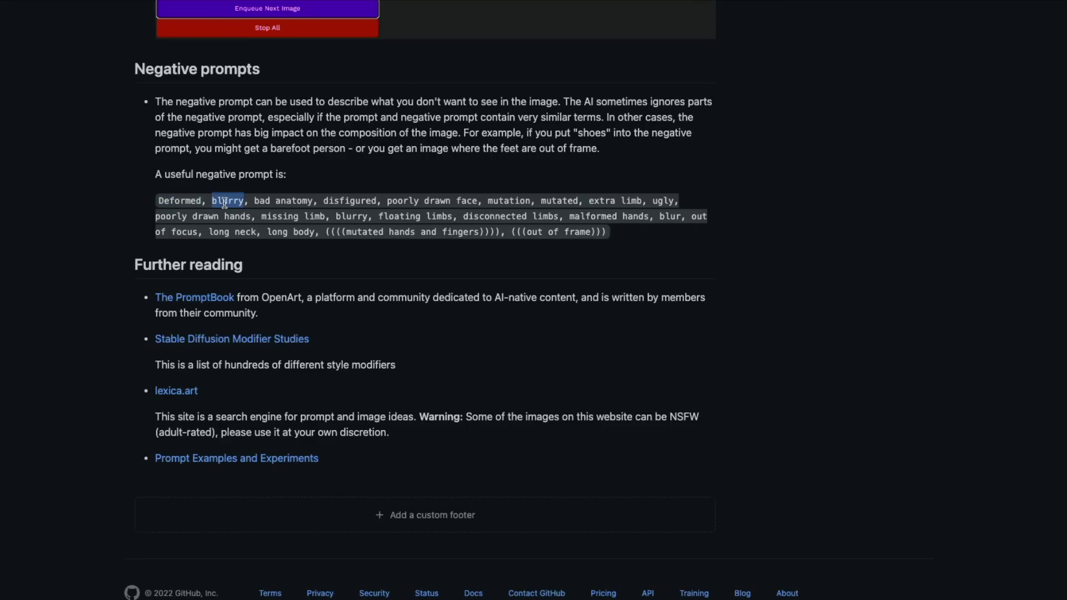
double_click(340, 200)
double_click(412, 199)
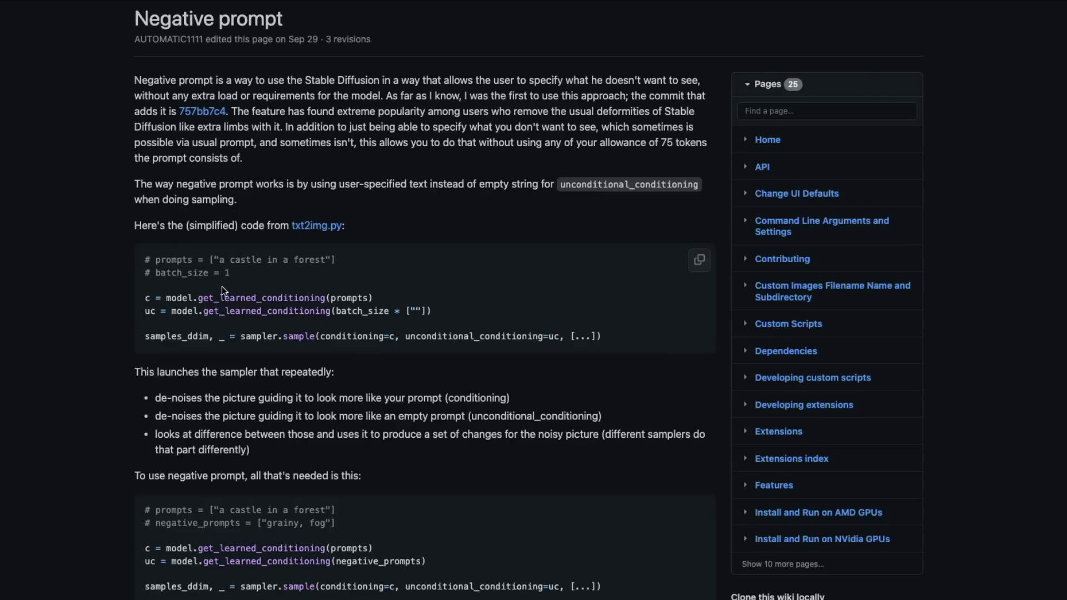
scroll(222, 286, "down", 1)
scroll(222, 286, "down", 5)
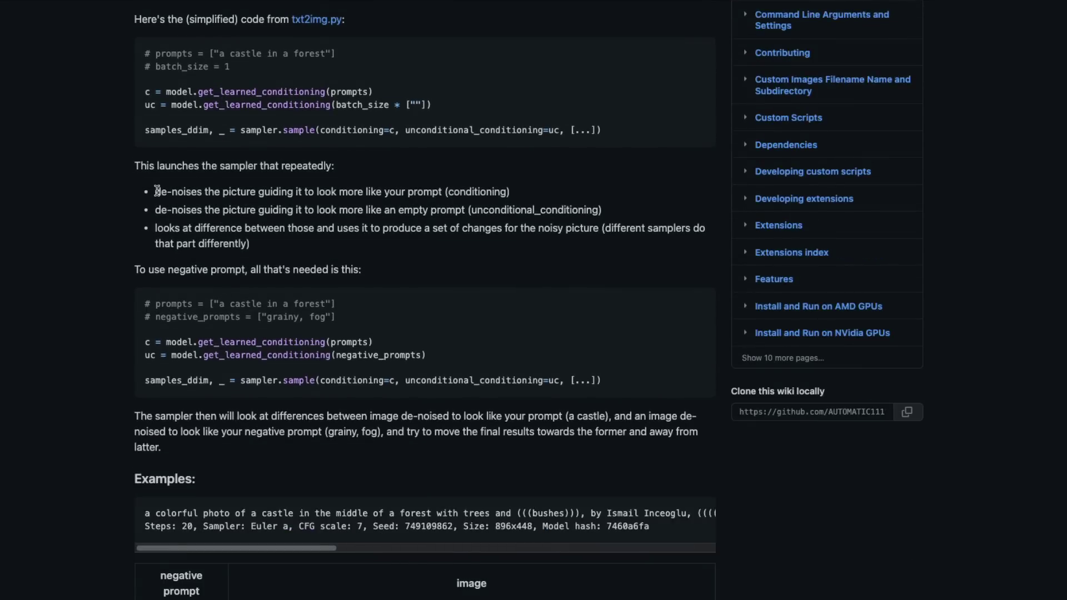
left_click_drag(159, 192, 444, 188)
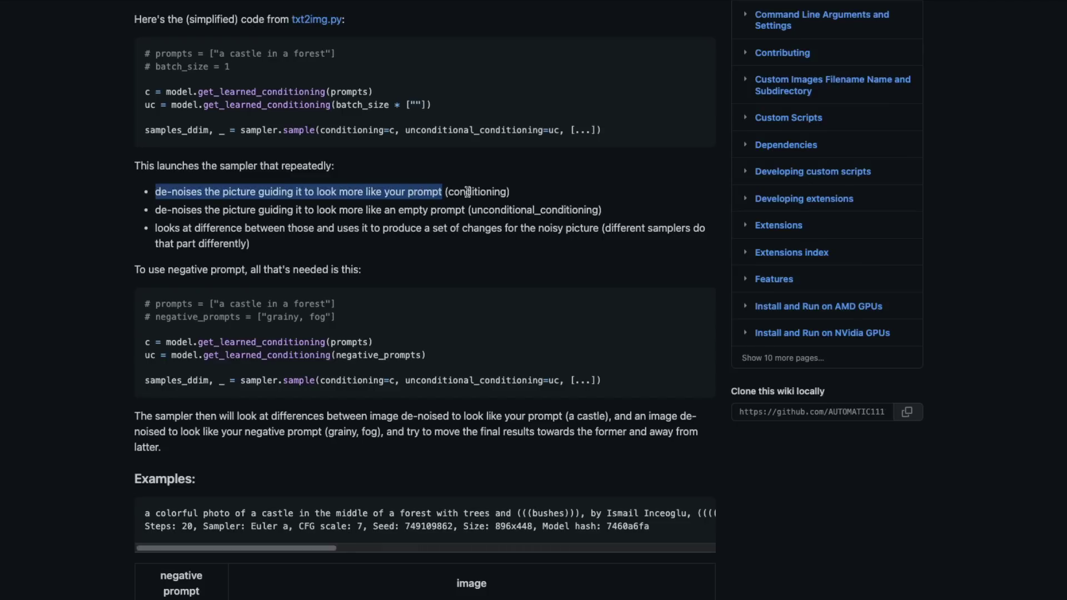
double_click(470, 190)
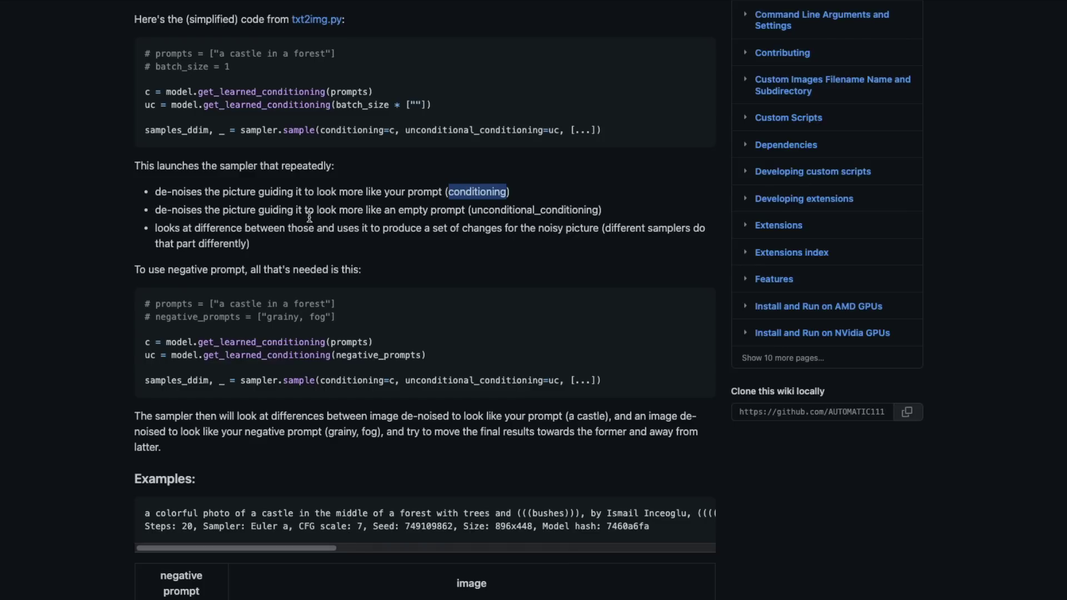
left_click_drag(156, 191, 525, 195)
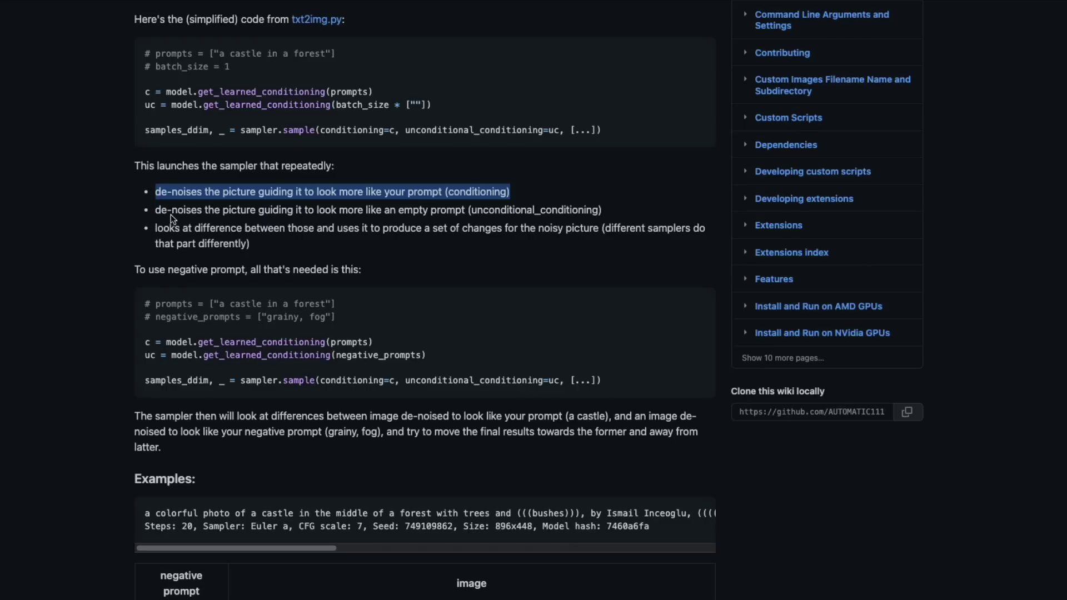
left_click_drag(156, 212, 461, 210)
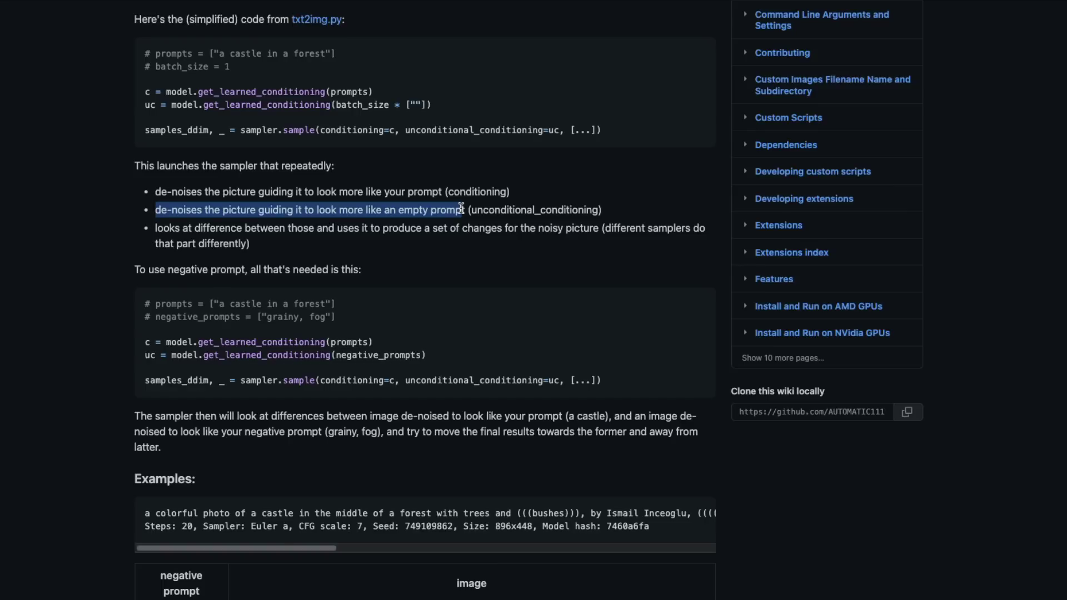
double_click(508, 210)
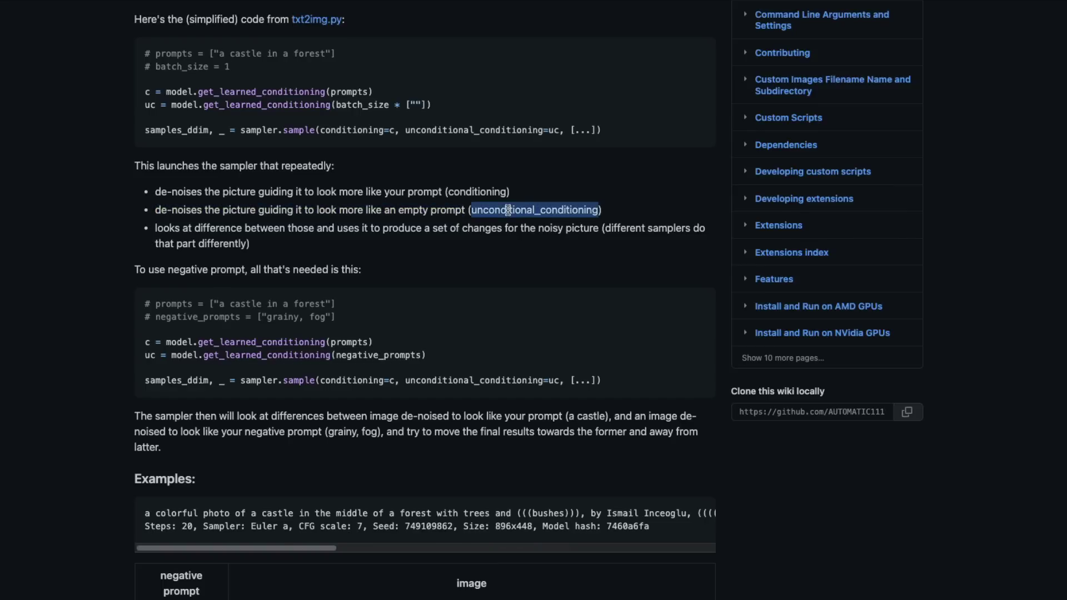
left_click_drag(252, 245, 149, 226)
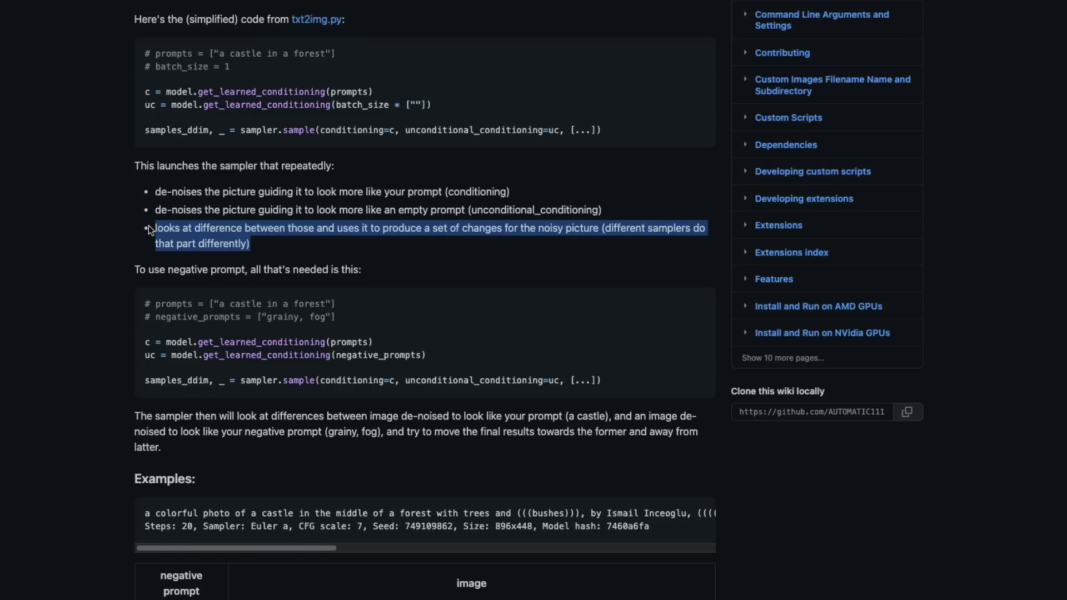
left_click(381, 239)
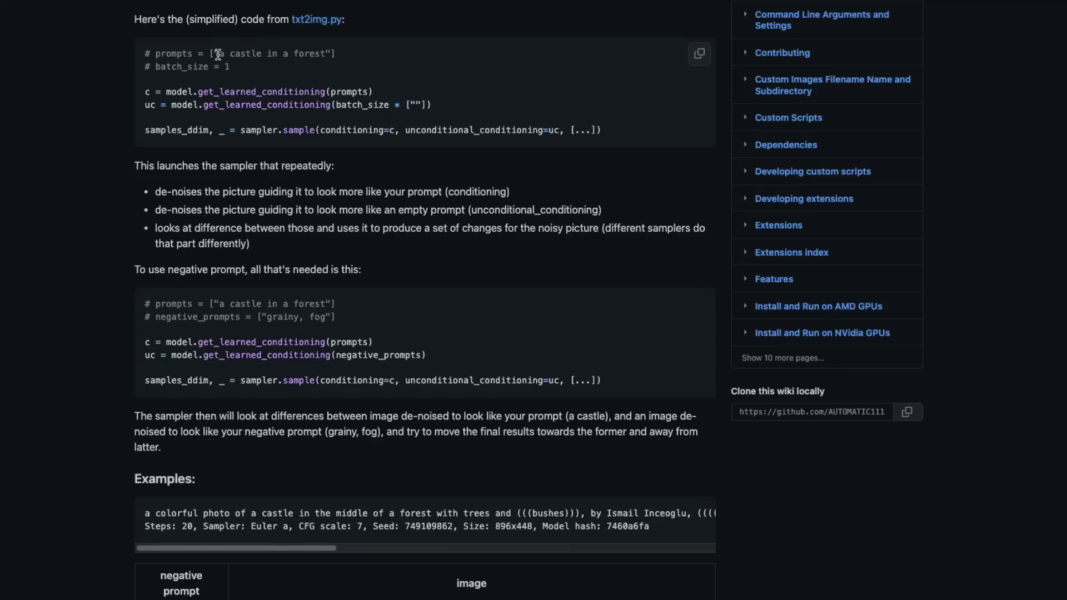
Step: Mark the wiki bullet about de-noising toward an empty prompt
left_click_drag(218, 54, 334, 55)
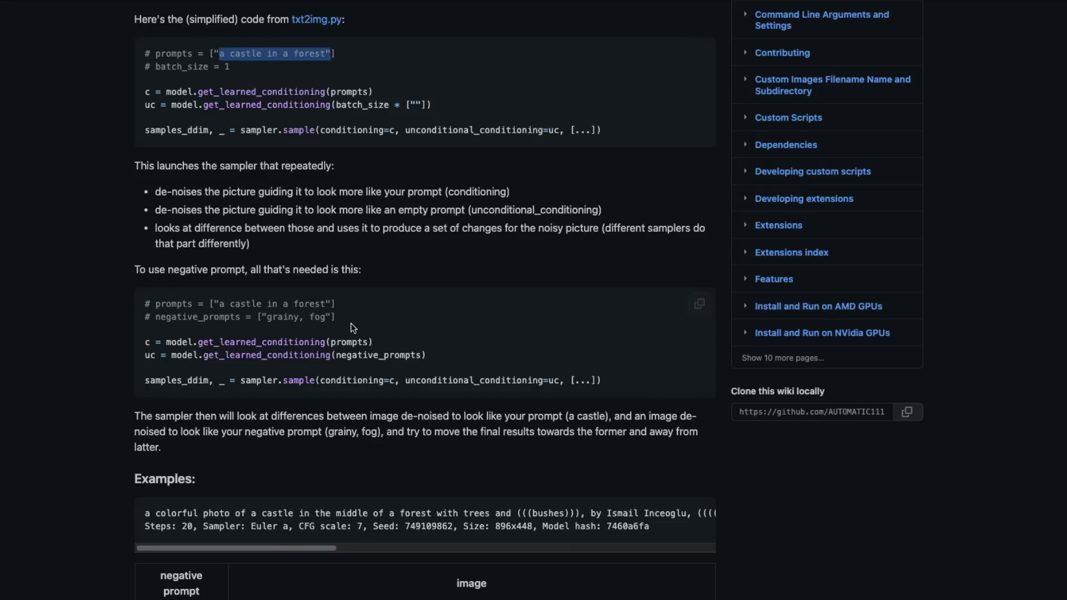
scroll(342, 333, "down", 1)
scroll(339, 337, "down", 3)
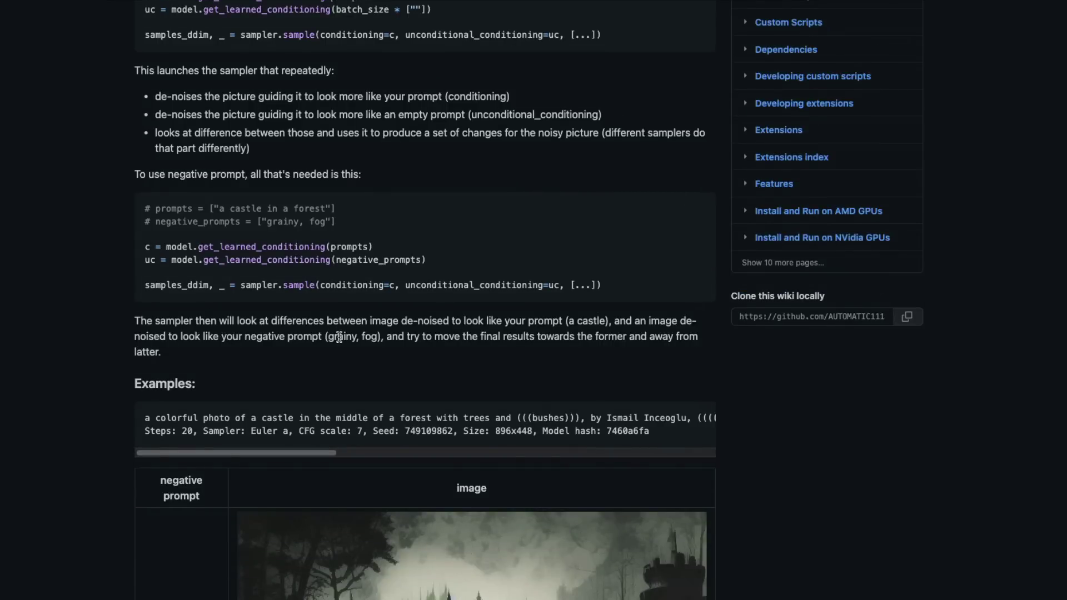
scroll(340, 338, "down", 1)
scroll(339, 337, "up", 2)
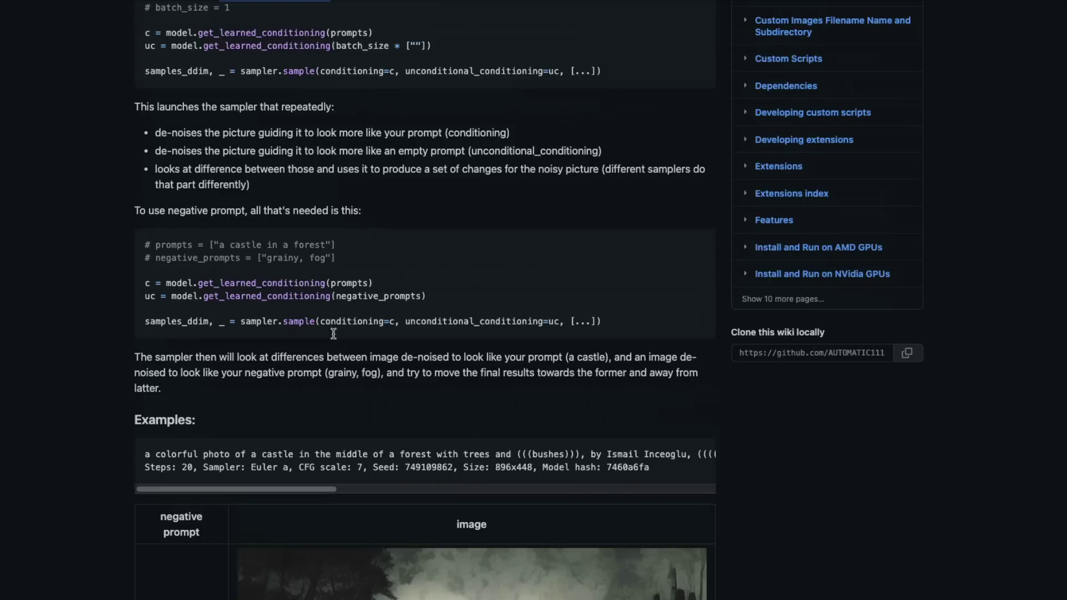
left_click_drag(155, 151, 622, 150)
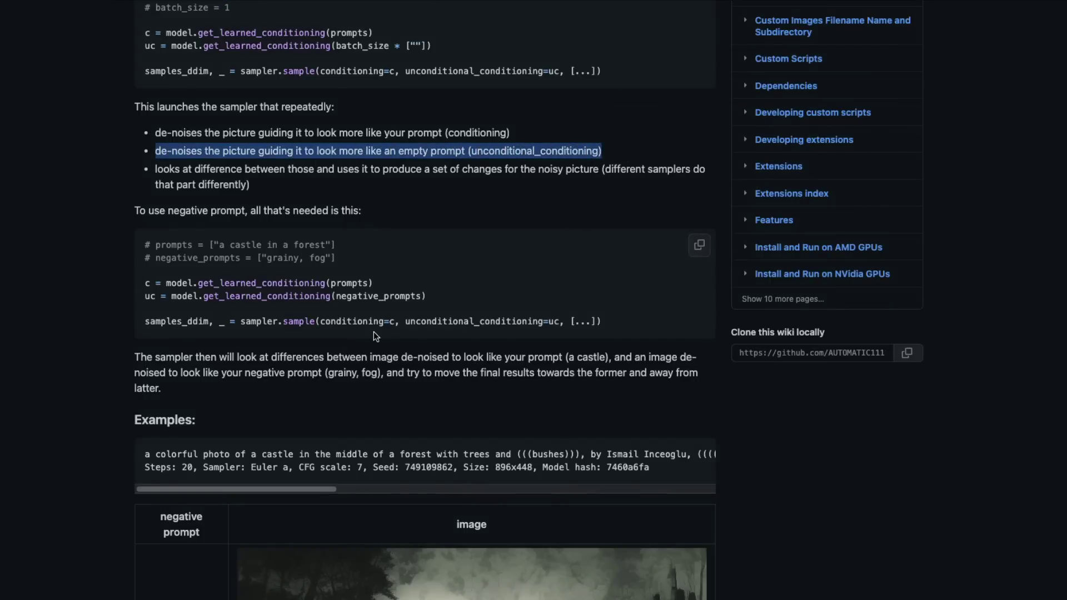
Step: Mark the phrases about the negative prompt (grainy, fog) and looking like an empty prompt
scroll(327, 353, "down", 1)
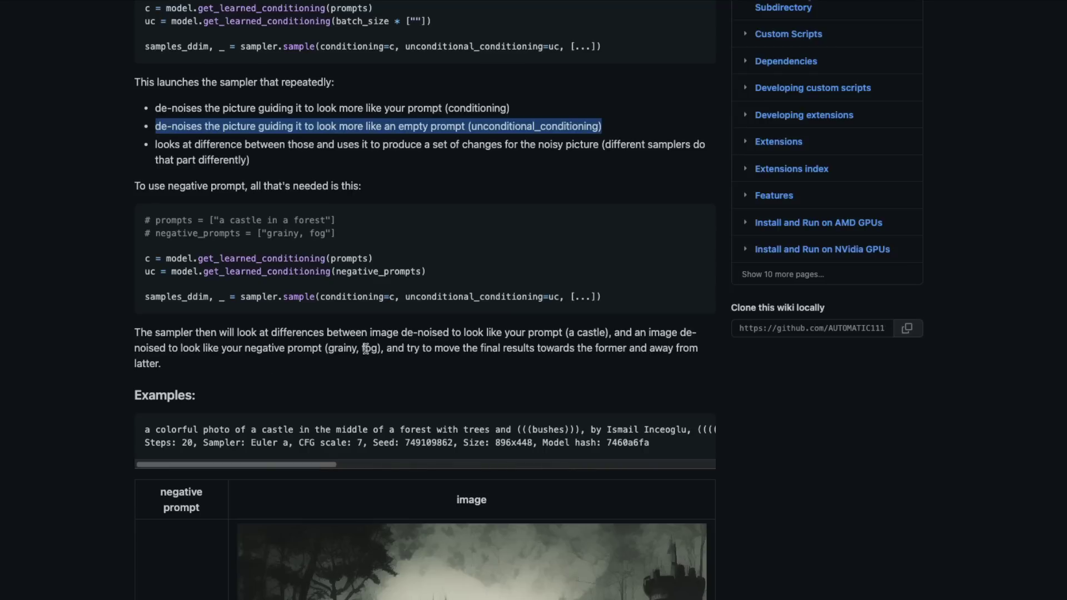
left_click_drag(384, 349, 179, 352)
left_click(299, 126)
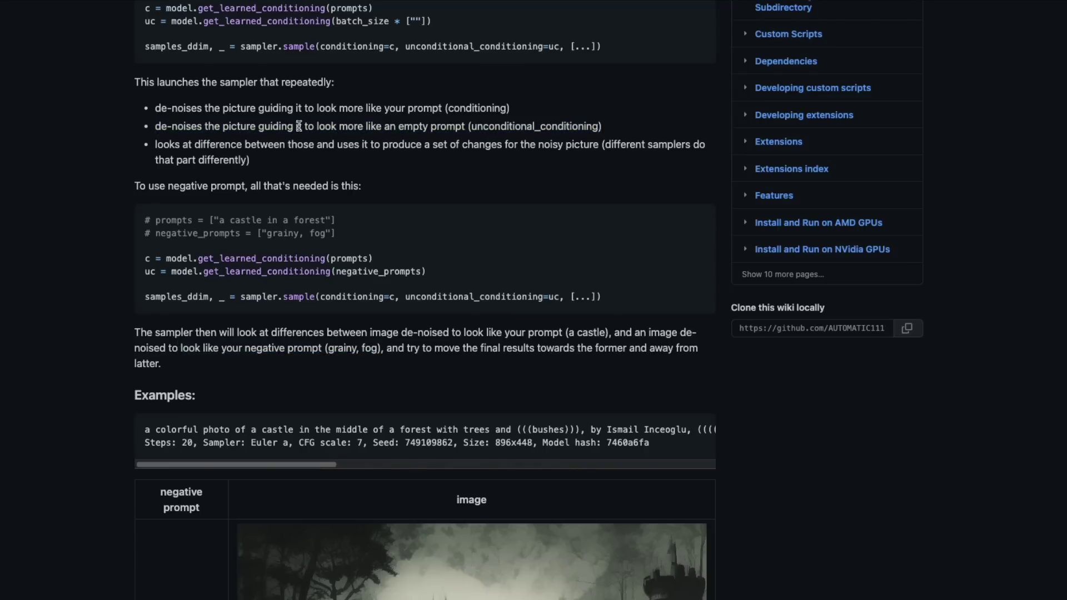
left_click_drag(299, 126, 467, 127)
left_click(268, 342)
left_click_drag(223, 348, 374, 348)
left_click(373, 349)
Step: Mark the 'a castle in a forest' prompt and 'grainy, fog' negative prompt in the code
left_click_drag(206, 219, 351, 219)
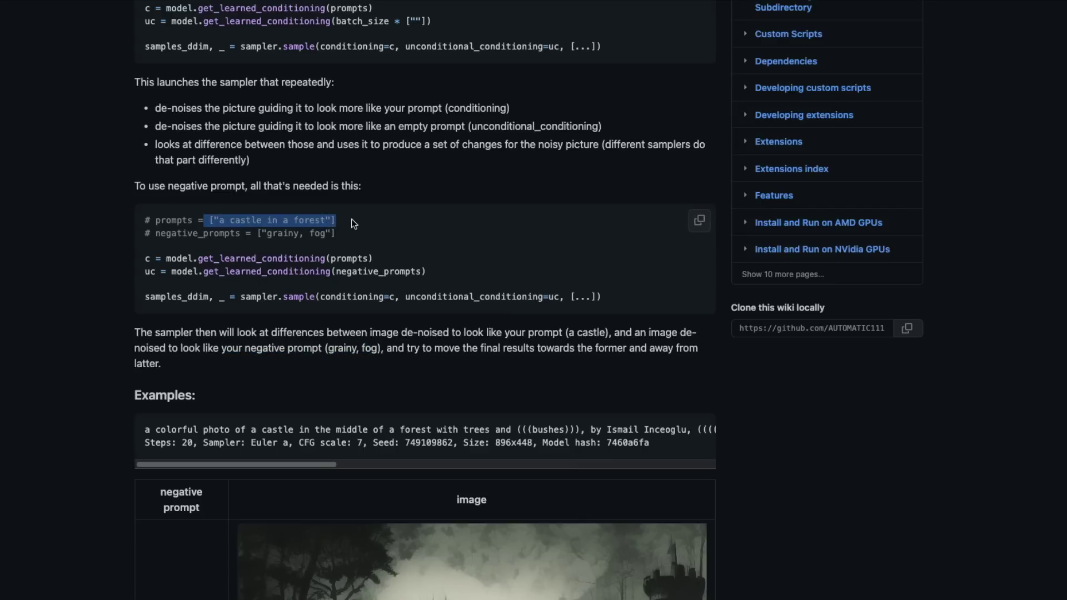
left_click_drag(256, 234, 130, 226)
left_click(347, 231)
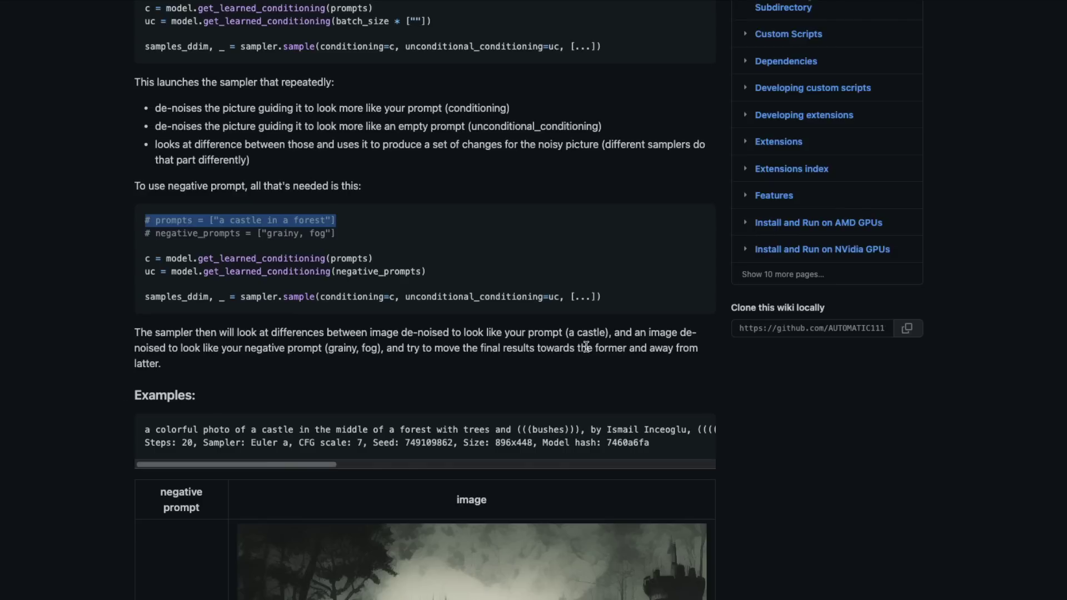
left_click_drag(586, 348, 485, 349)
left_click(487, 349)
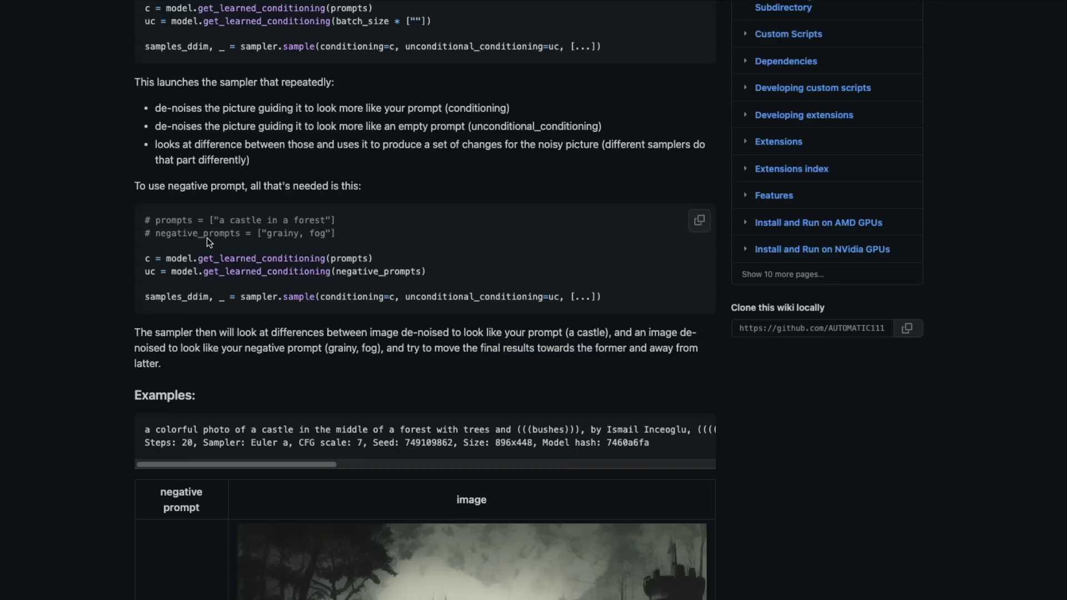
left_click_drag(187, 222, 373, 220)
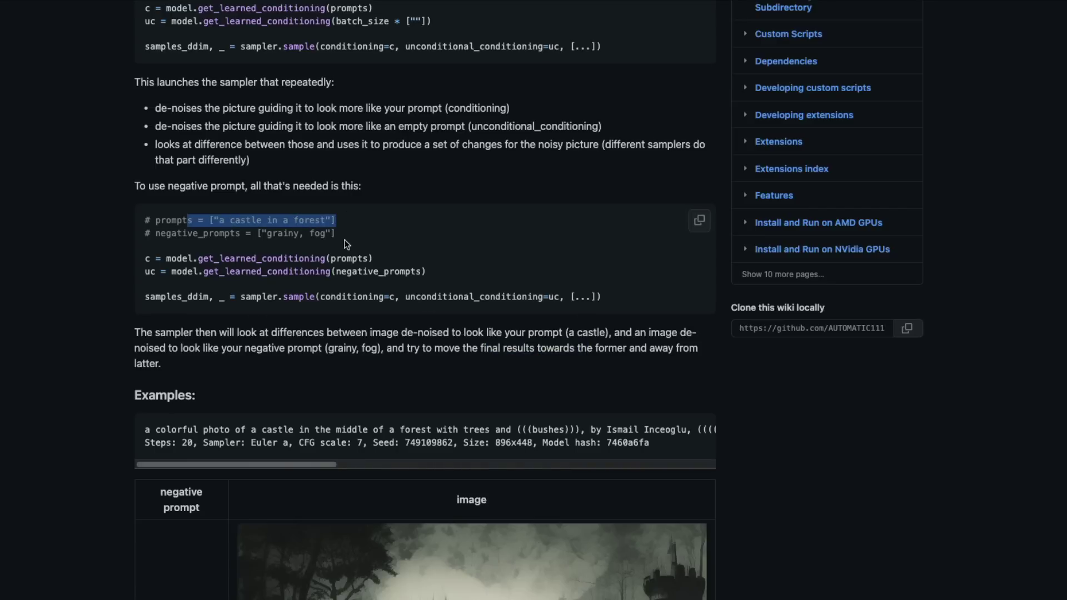
left_click_drag(339, 234, 188, 234)
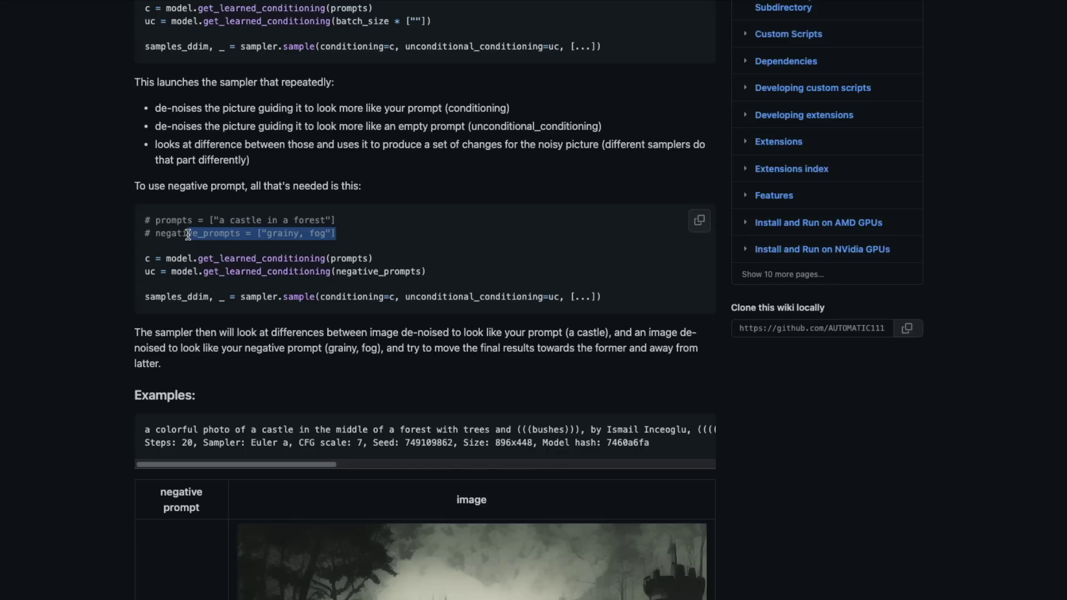
Step: Scroll to the Examples table and mark its negative prompt header, example prompt and fog label
scroll(118, 358, "down", 8)
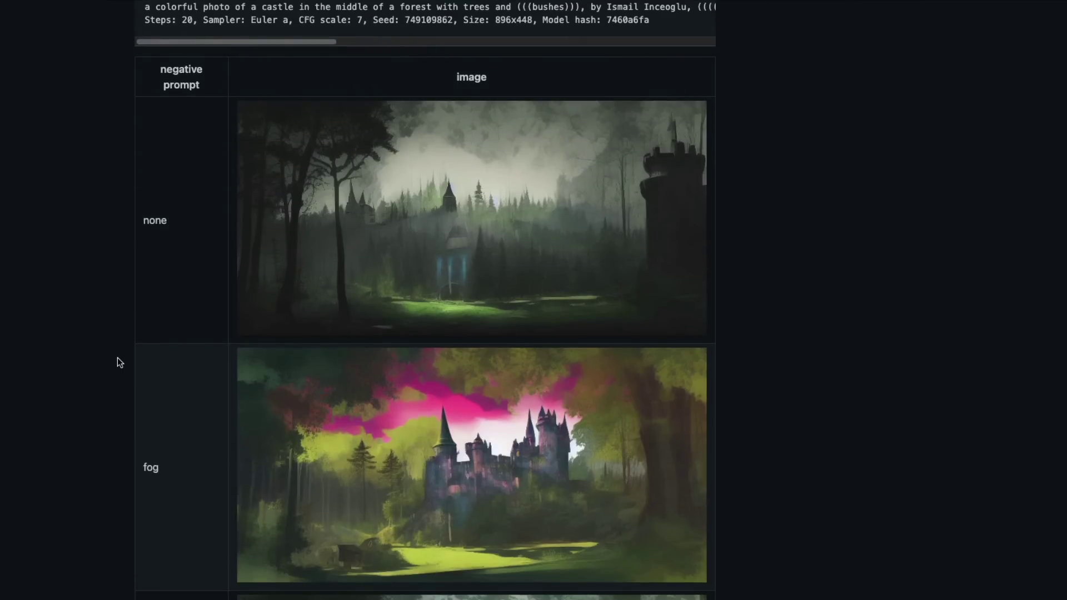
left_click_drag(203, 87, 155, 68)
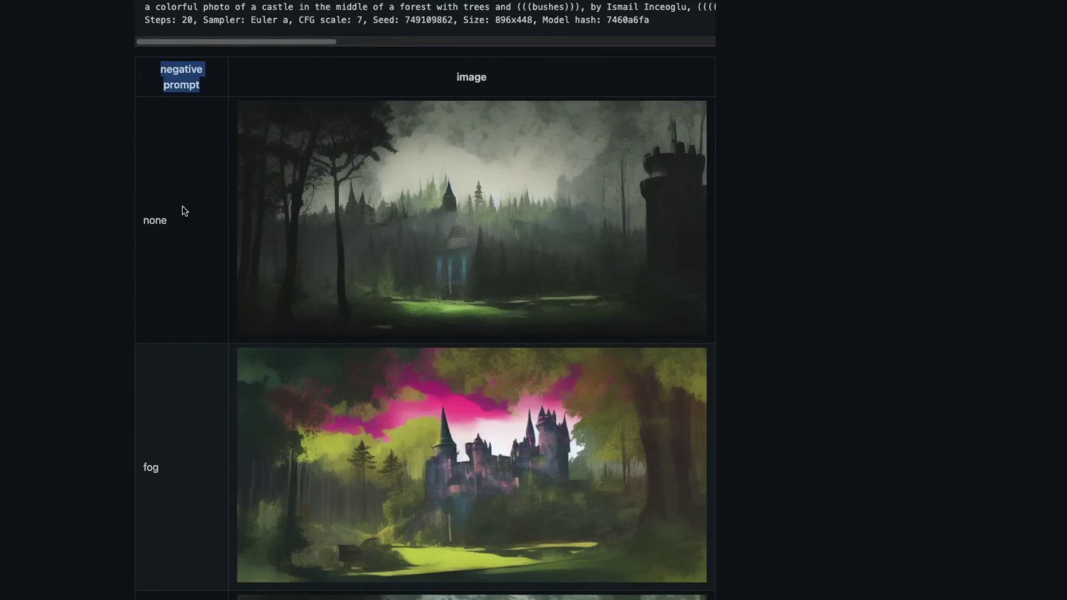
scroll(181, 211, "up", 4)
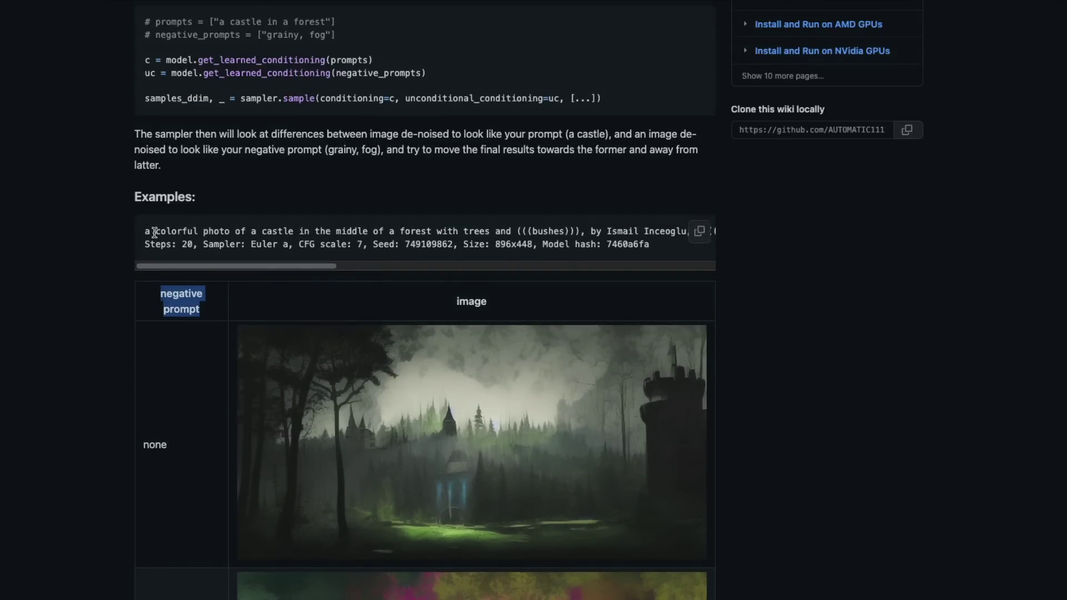
left_click_drag(144, 232, 577, 239)
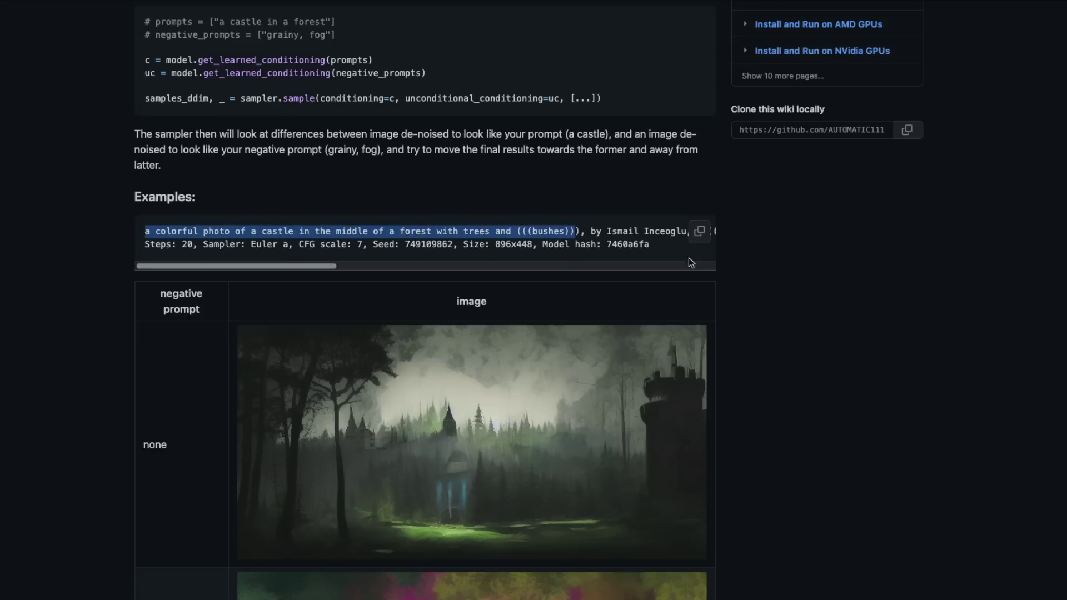
scroll(431, 378, "down", 4)
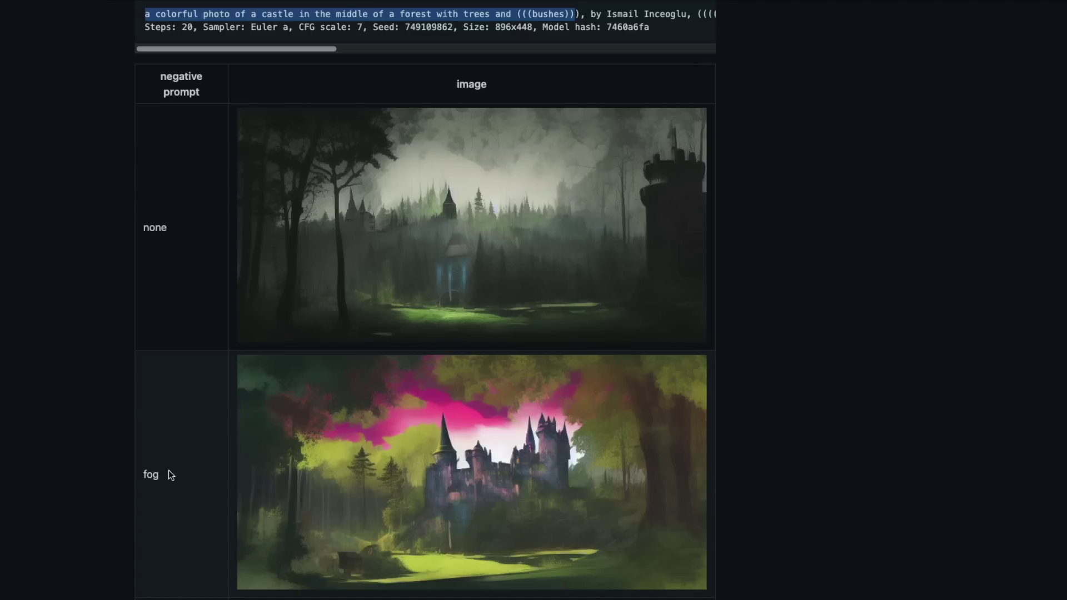
double_click(150, 474)
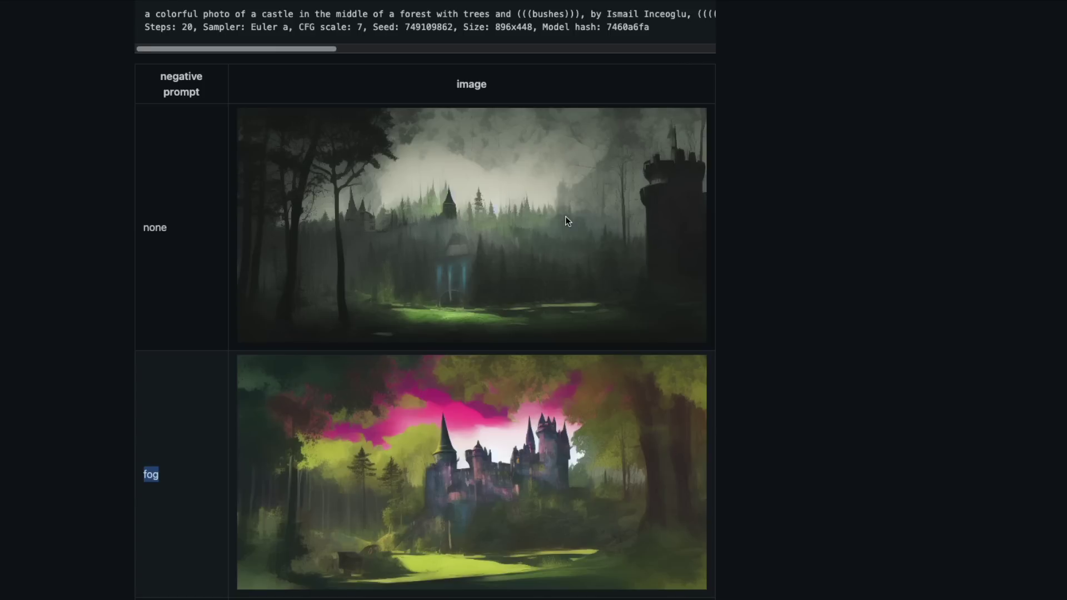
Step: Browse the castle comparison table, marking the 'fog, grainy' negative prompt label
scroll(572, 278, "down", 8)
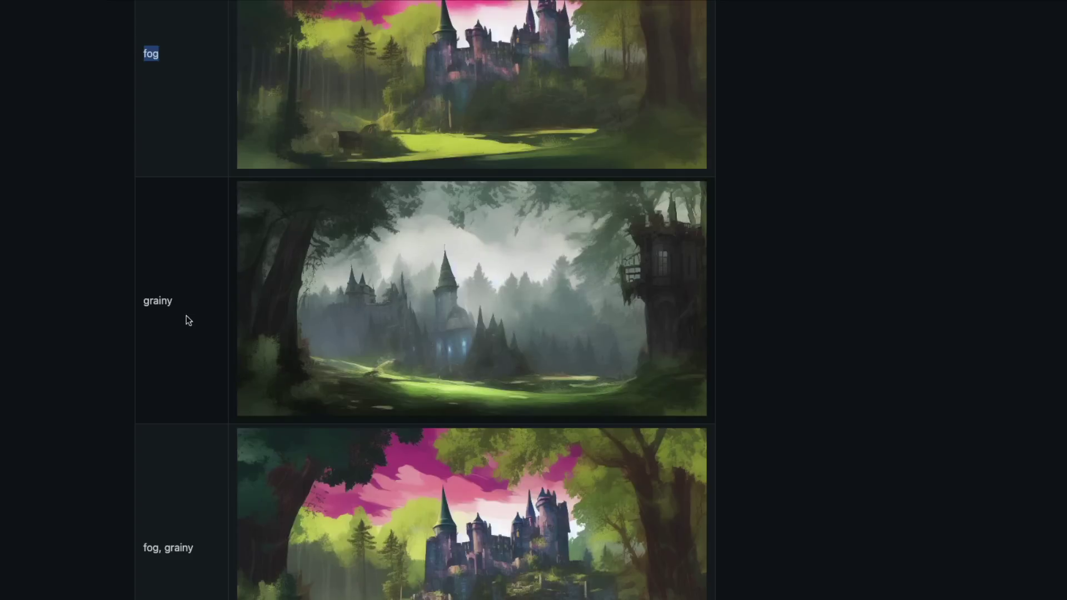
scroll(467, 330, "up", 3)
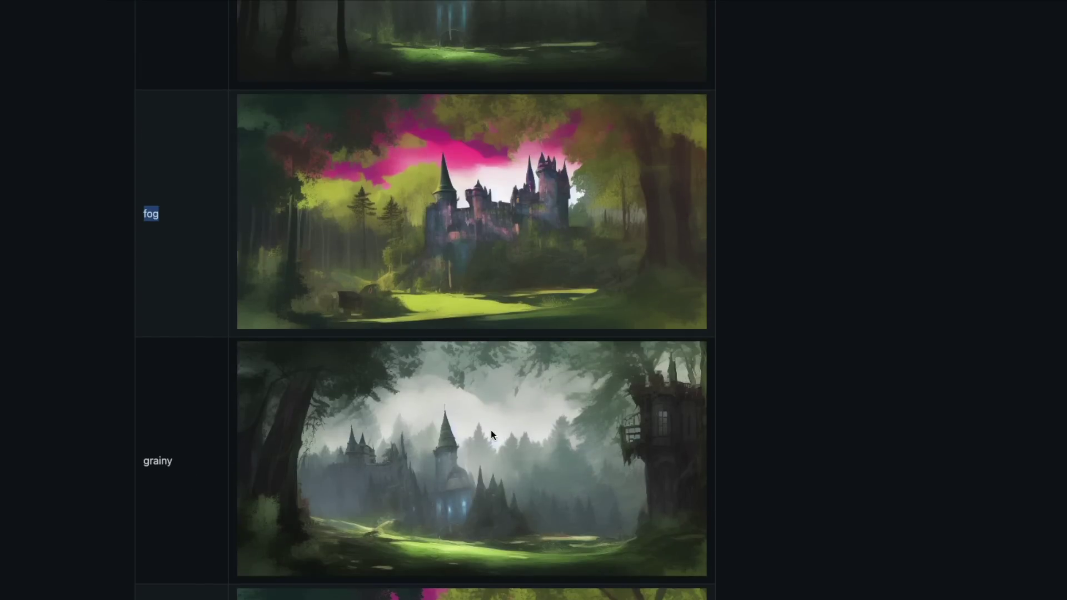
scroll(491, 431, "down", 6)
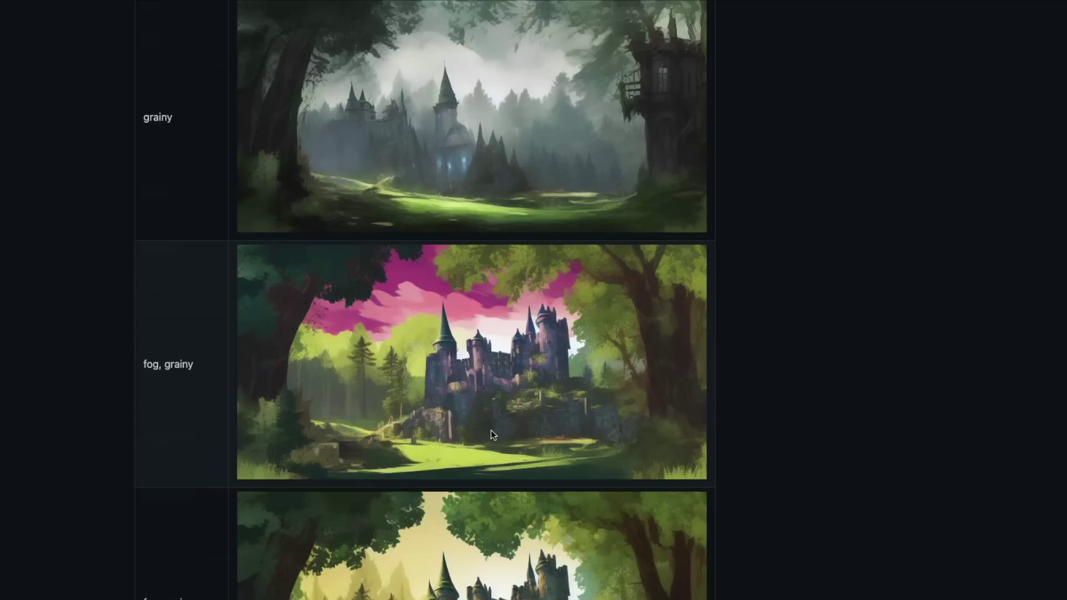
left_click_drag(200, 367, 143, 365)
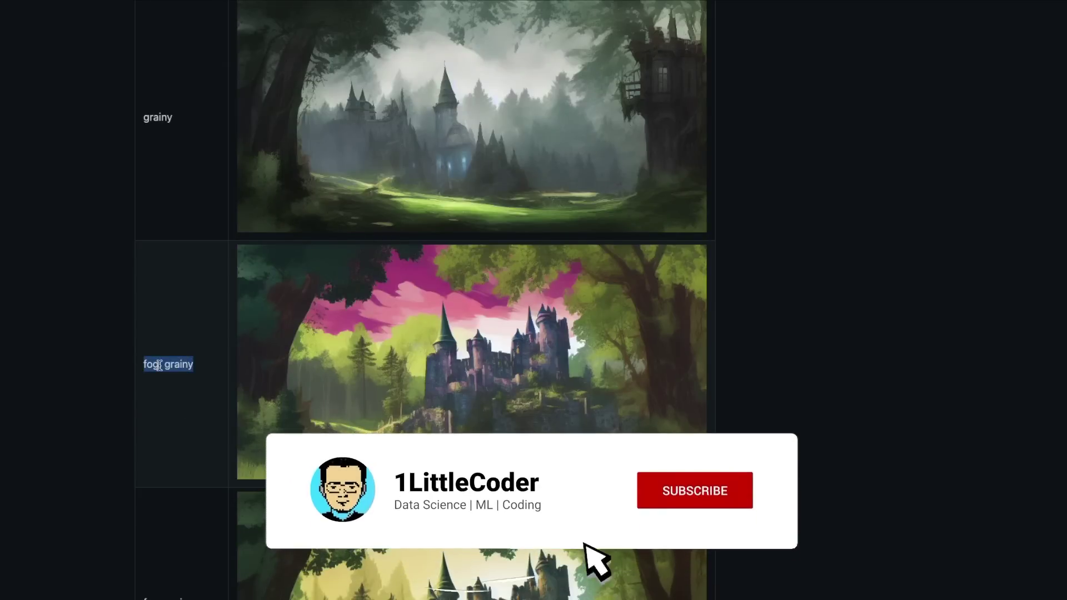
left_click(159, 365)
scroll(159, 366, "down", 3)
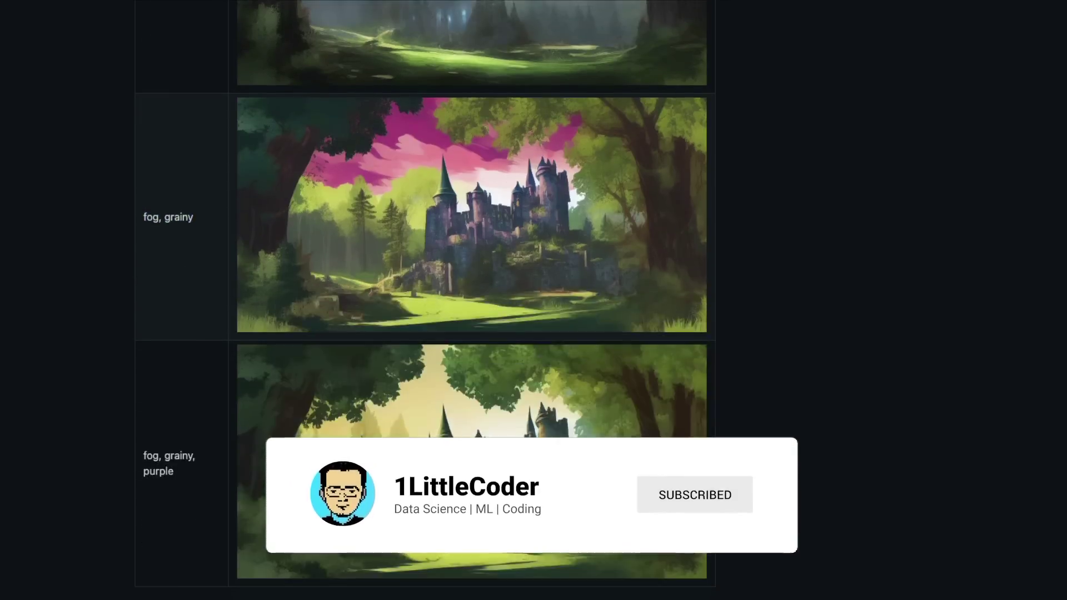
scroll(448, 131, "up", 1)
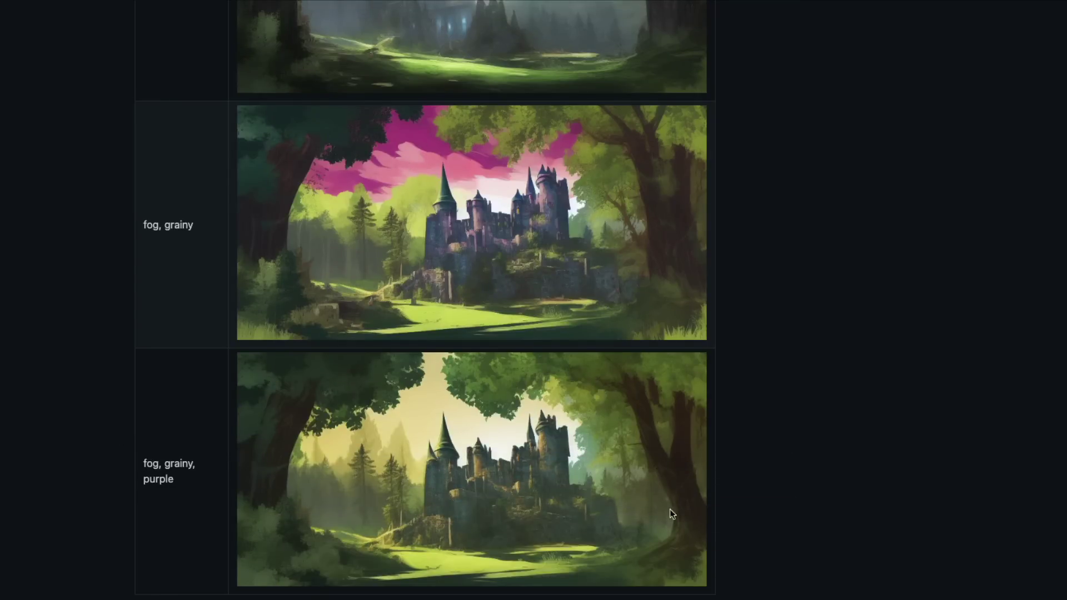
scroll(594, 452, "up", 9)
scroll(595, 456, "up", 6)
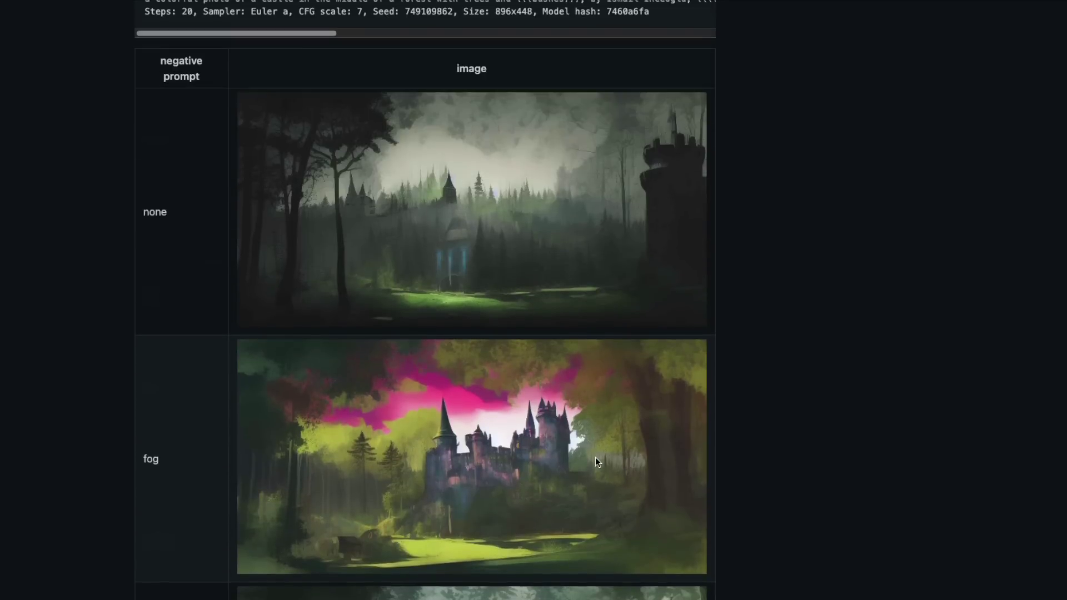
scroll(502, 433, "down", 17)
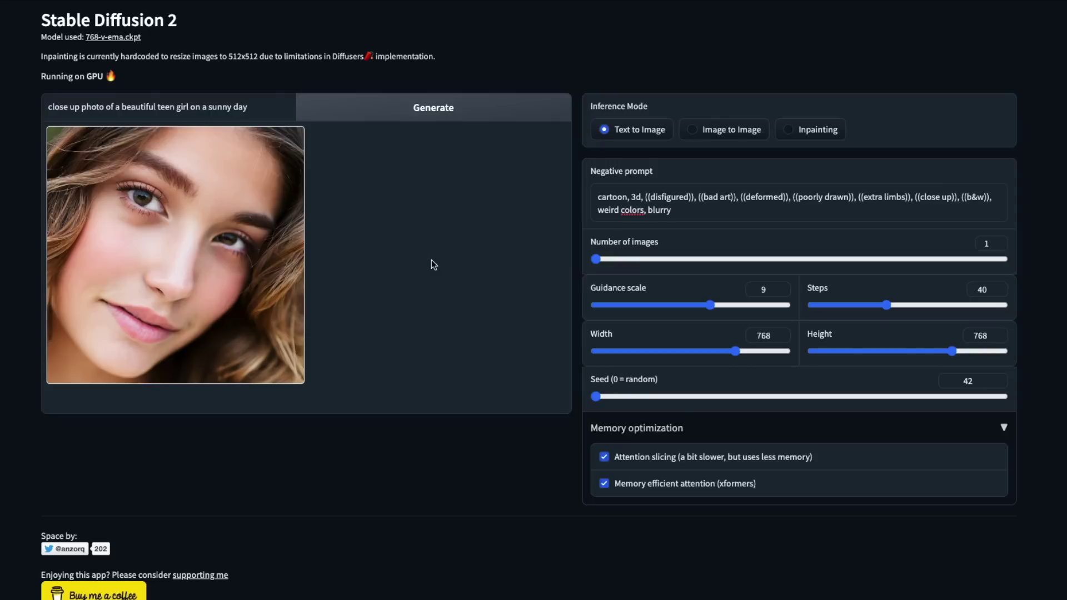
Step: Set the prompt to 'close up portrait of a chinese teen girl, studio lighting, real, cinematic' with 30 steps
triple_click(272, 109)
type("cl")
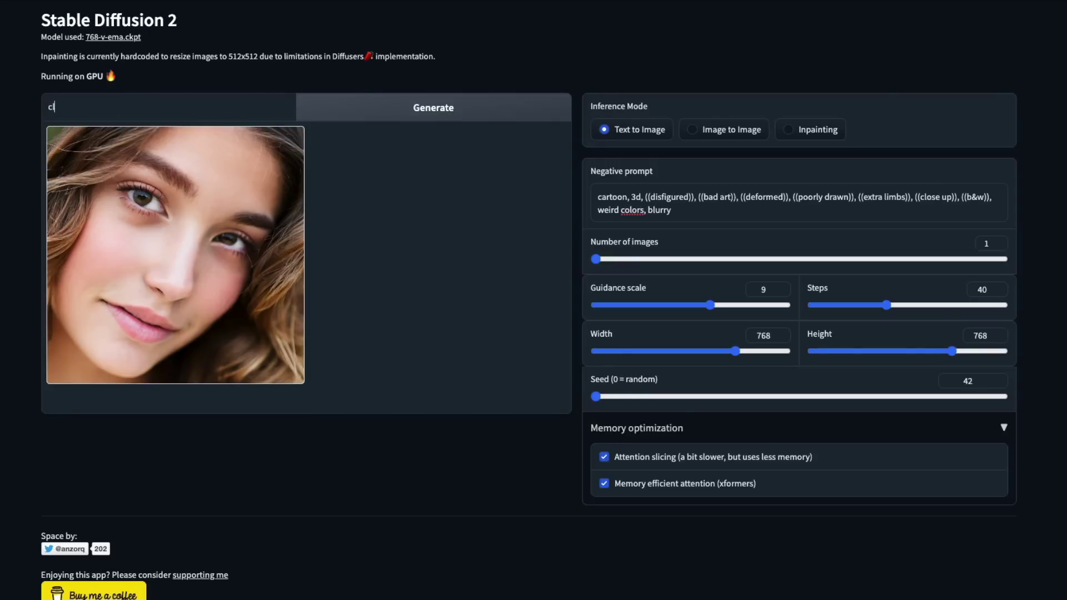
type("ose up portrait of a chinese teen gir")
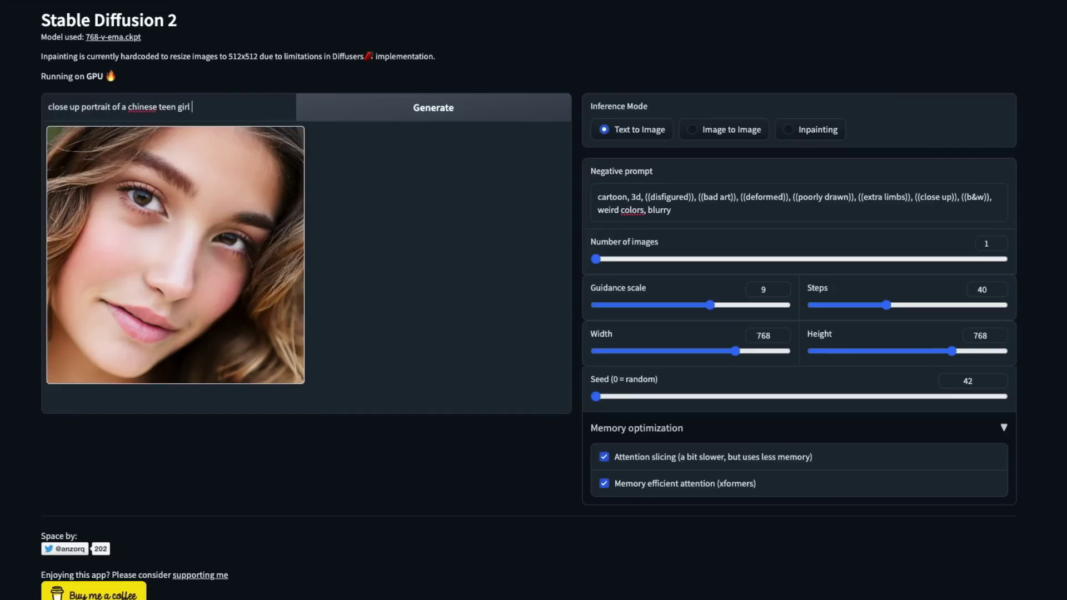
type("l, studio lighting, real, cinematic")
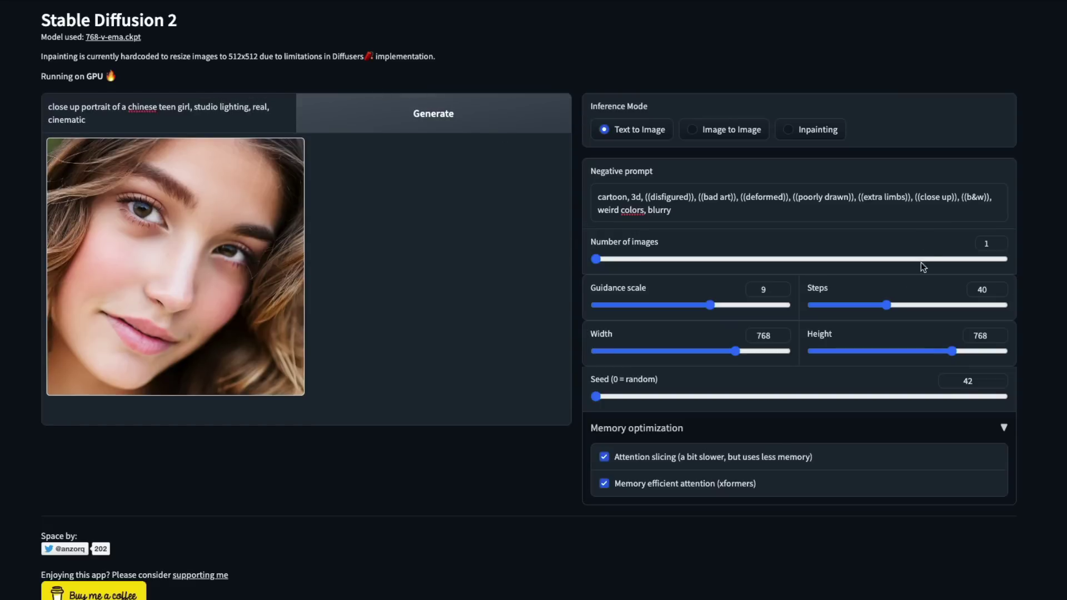
left_click_drag(887, 308, 870, 314)
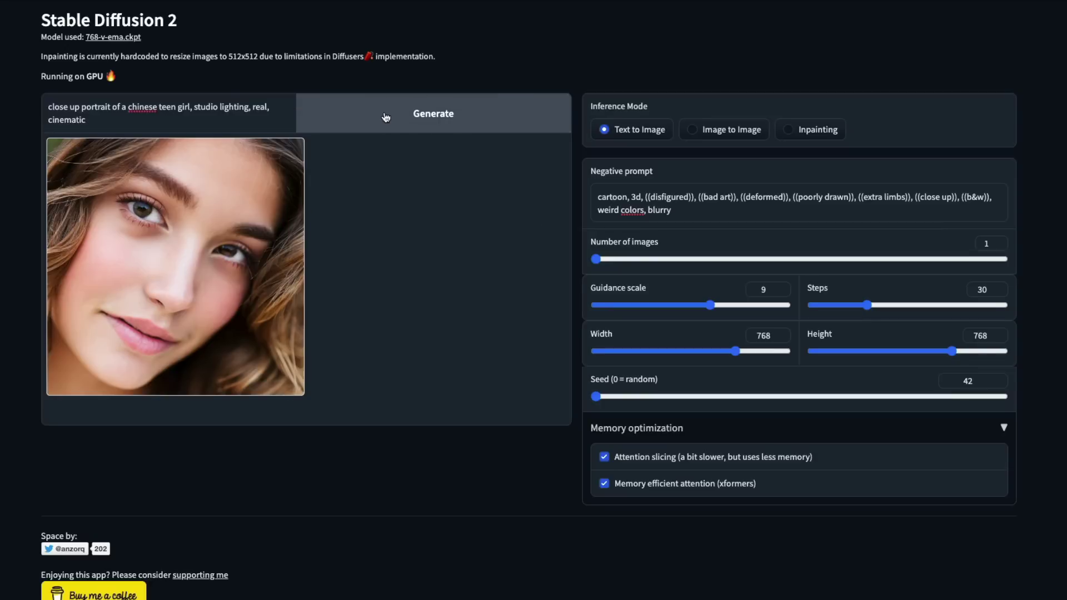
Step: Generate the portrait with the negative prompt removed, then paste the negative prompt back
left_click_drag(698, 210, 549, 184)
key("ctrl+c")
key("BackSpace")
left_click(434, 126)
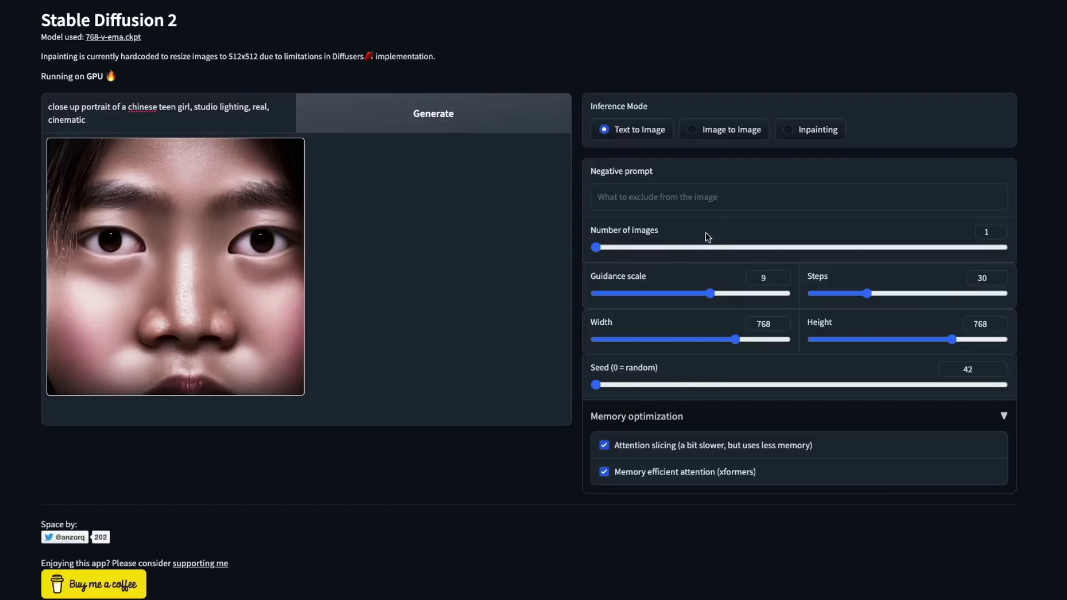
key("ctrl+v")
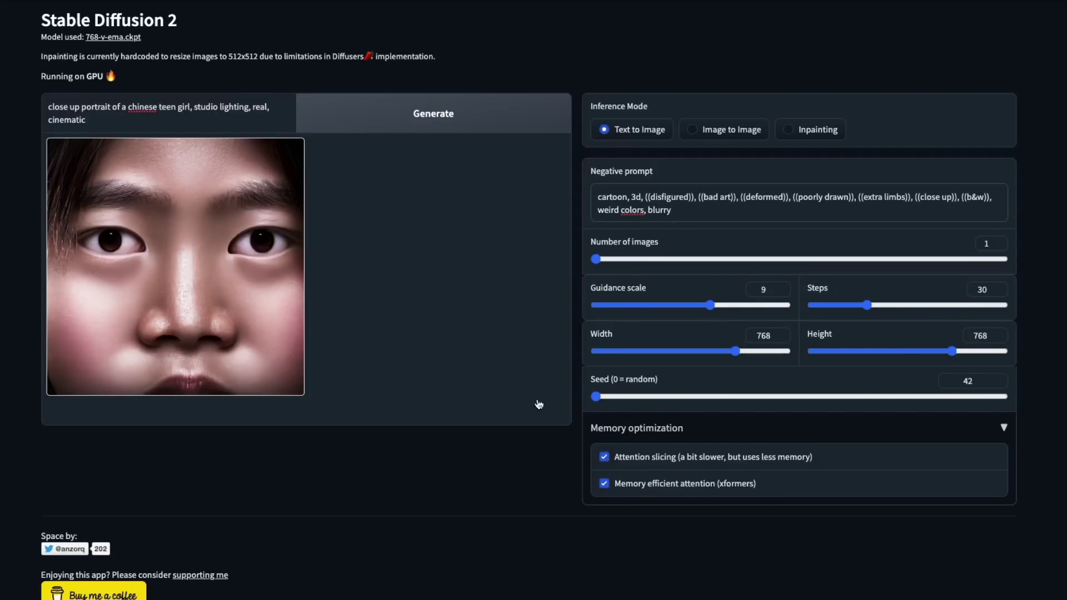
Step: Regenerate the teen girl portrait with the negative prompt and view it full size in a new tab
left_click(400, 121)
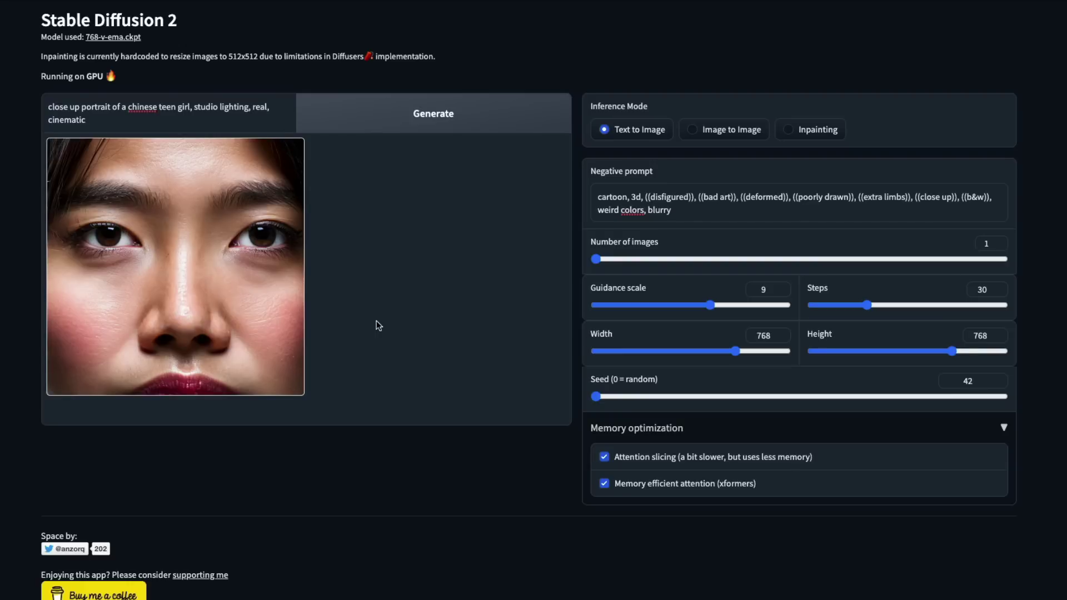
left_click(224, 273)
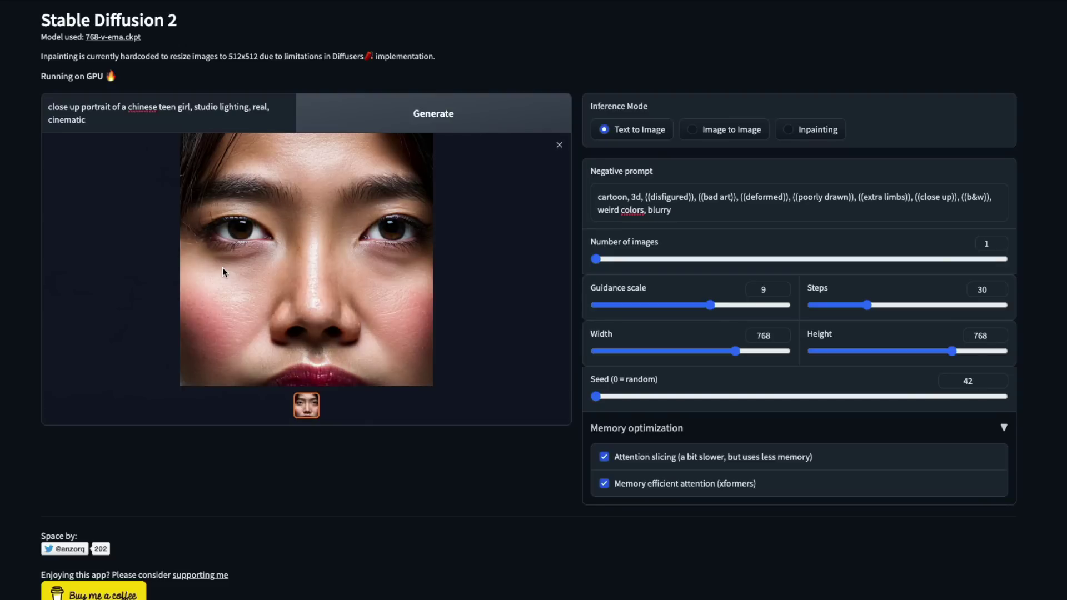
right_click(307, 260)
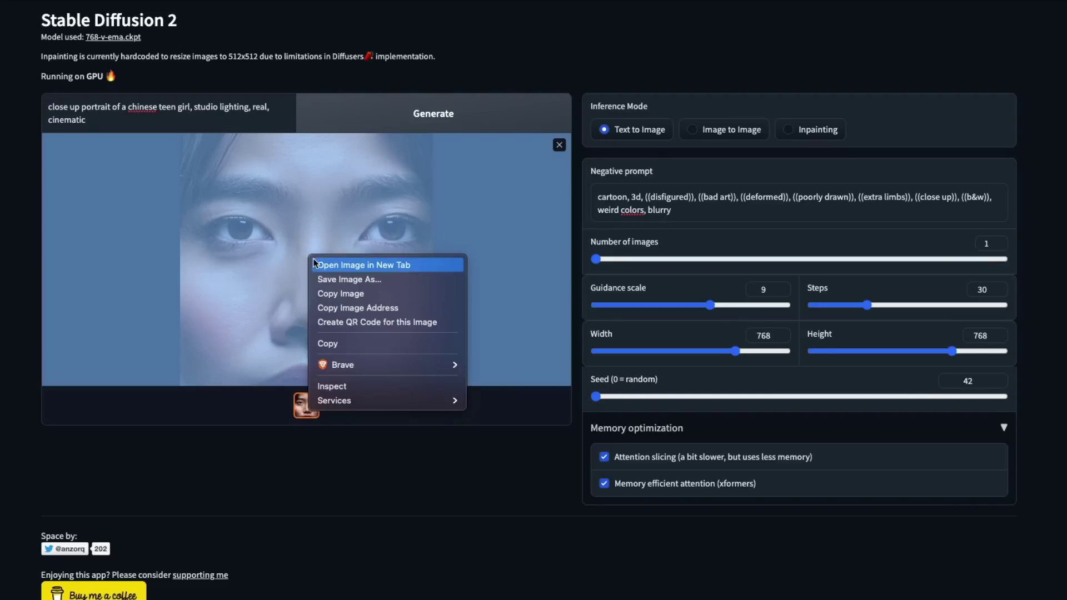
left_click(339, 267)
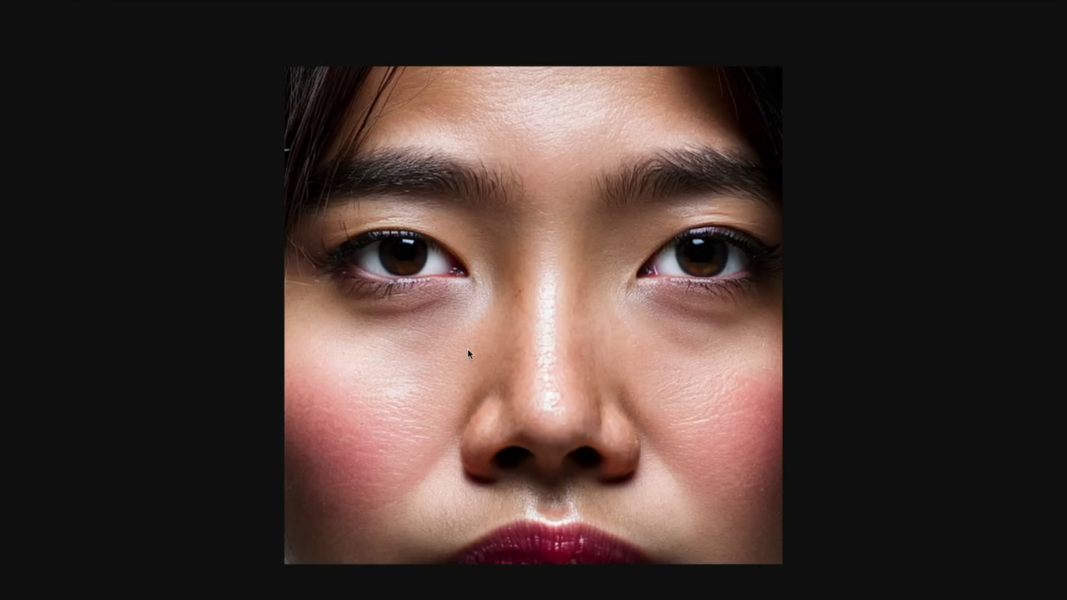
key("ctrl+w")
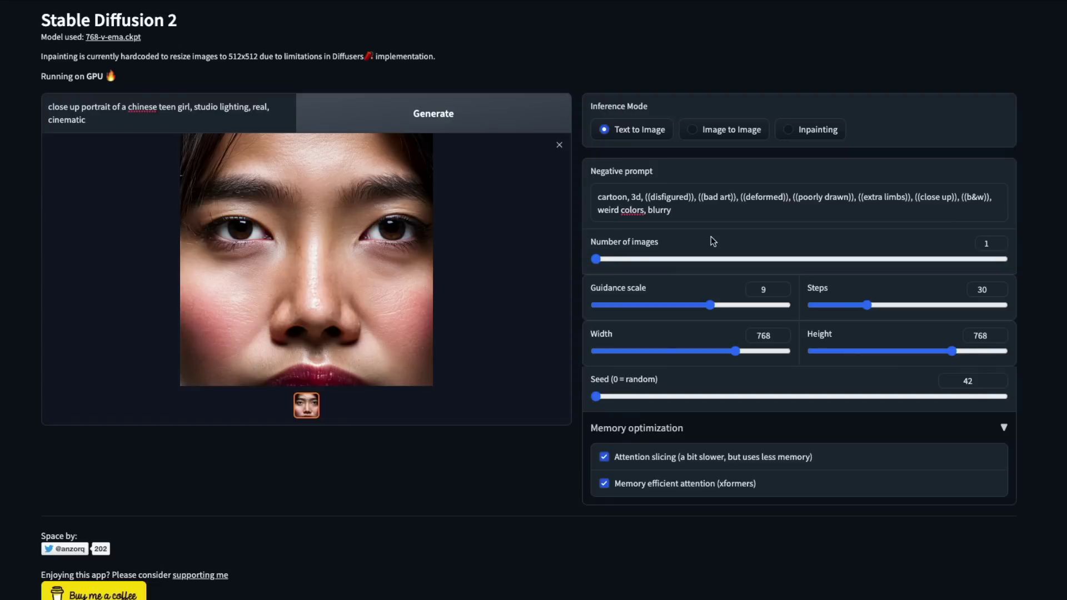
Step: Replace the prompt with 'a blue color car' and generate it
left_click_drag(674, 210, 548, 196)
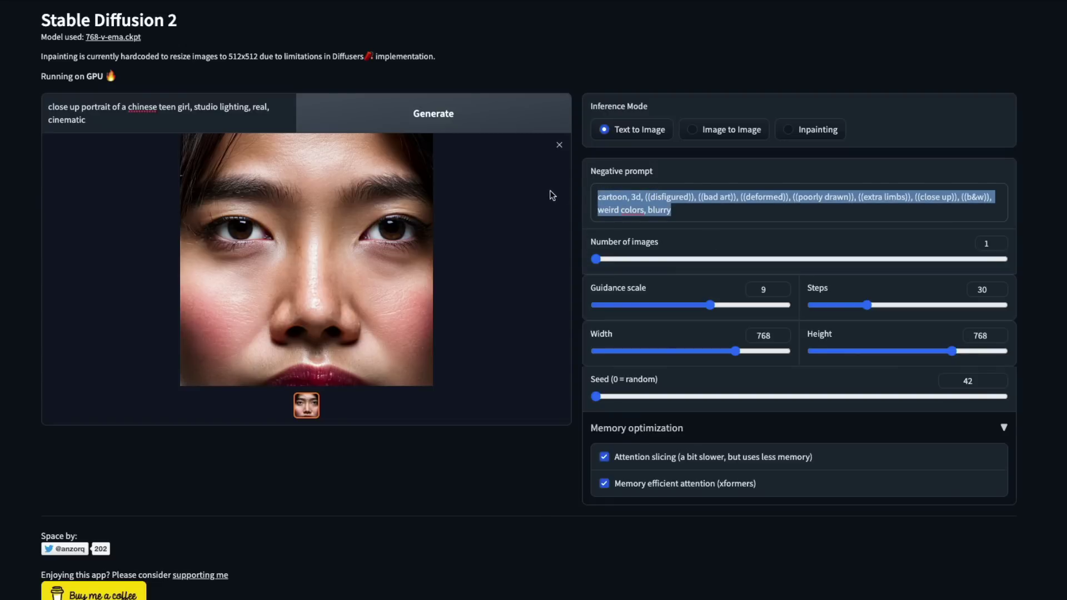
triple_click(154, 121)
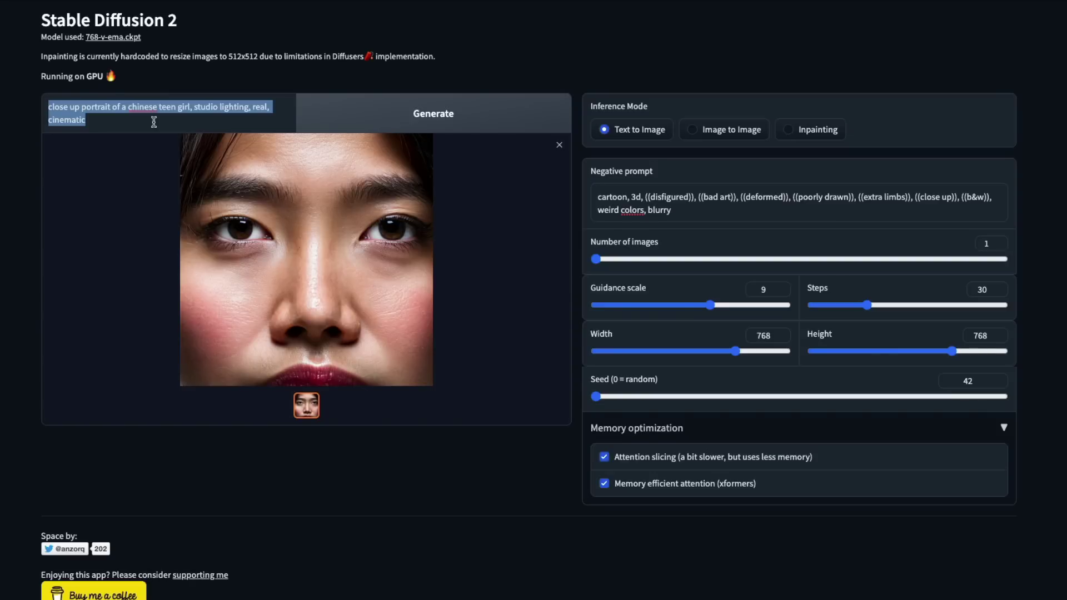
key("BackSpace")
type("a su")
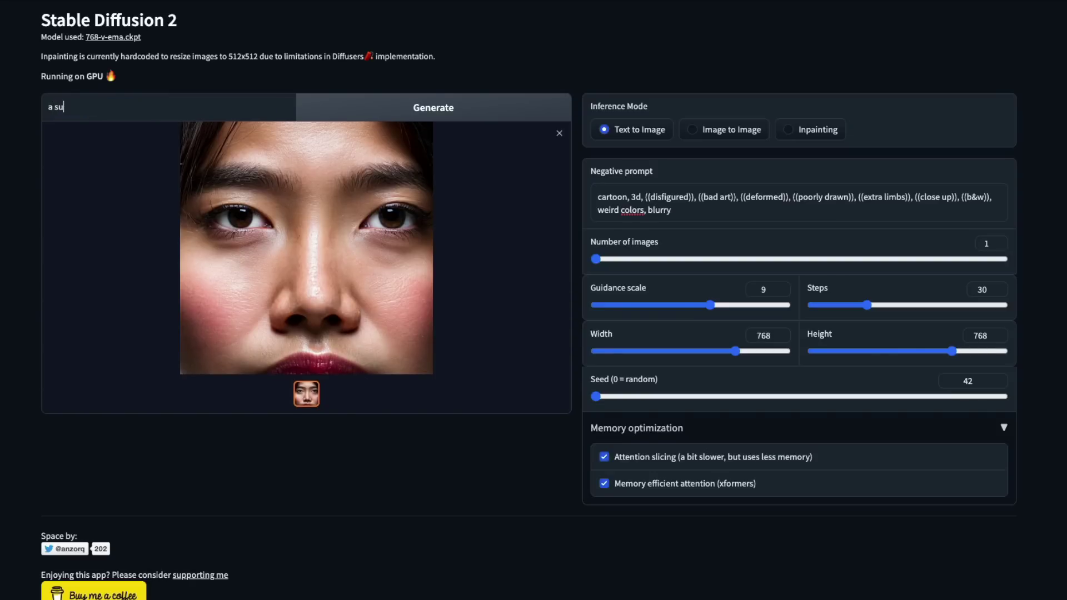
type("nny day with a be")
key("ctrl+a")
key("BackSpace")
type("a blue color car wit")
key("BackSpace")
key("BackSpace")
key("BackSpace")
key("BackSpace")
left_click(432, 109)
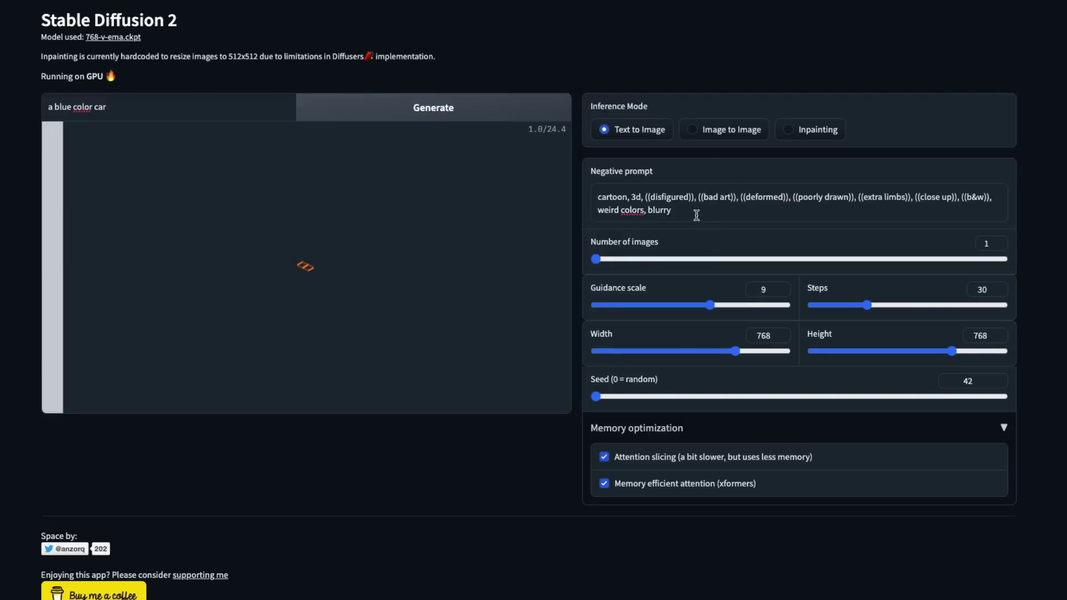
Step: Append ', bricks' to the negative prompt and regenerate the blue car
left_click_drag(671, 210, 547, 189)
left_click(750, 208)
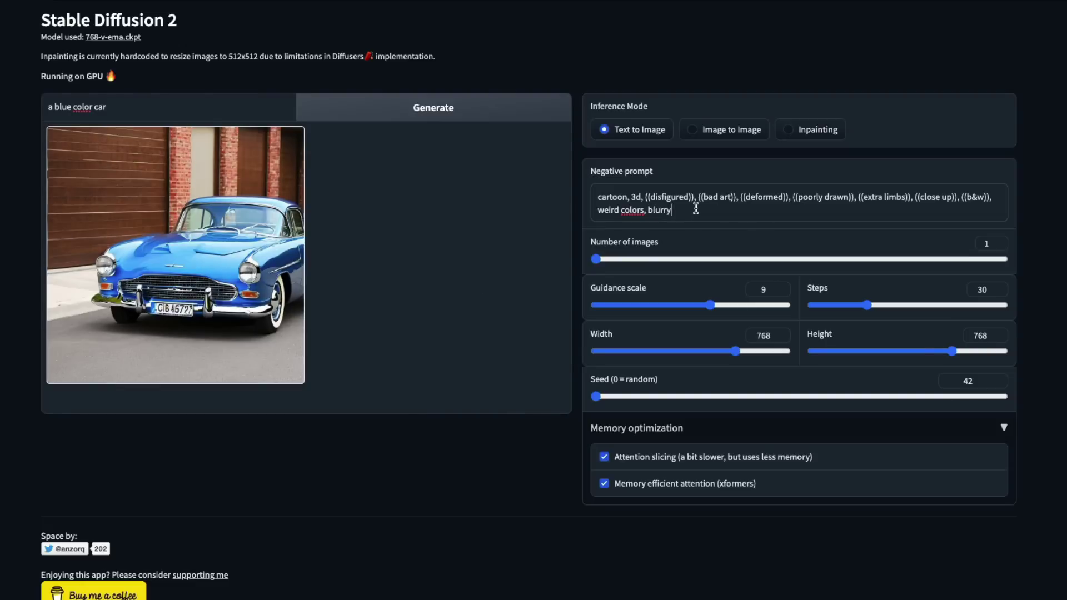
type(", headlights")
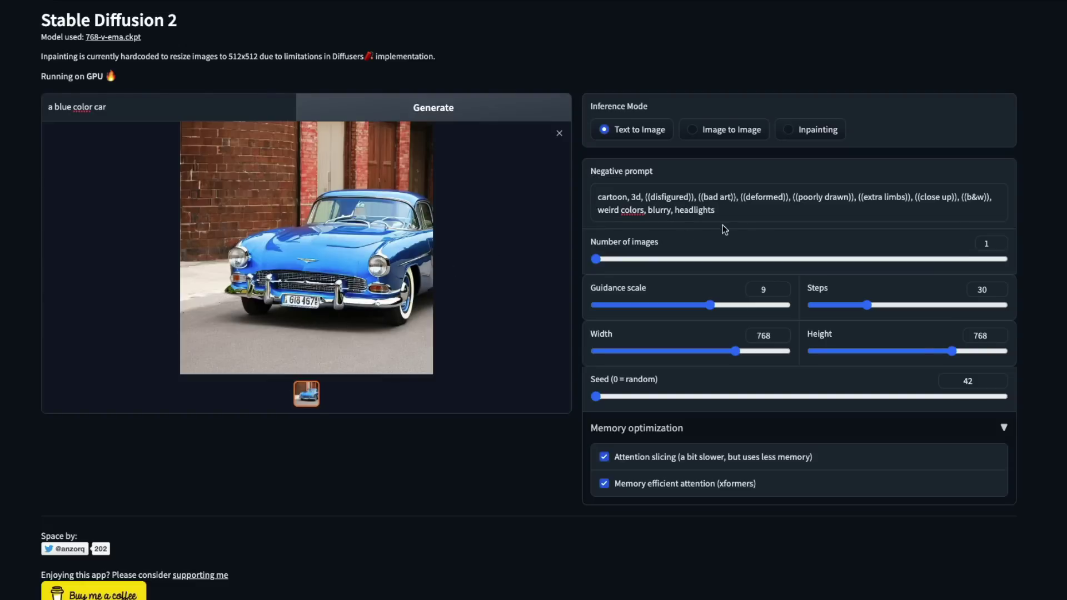
double_click(695, 210)
key("BackSpace")
type("bricks")
left_click(426, 111)
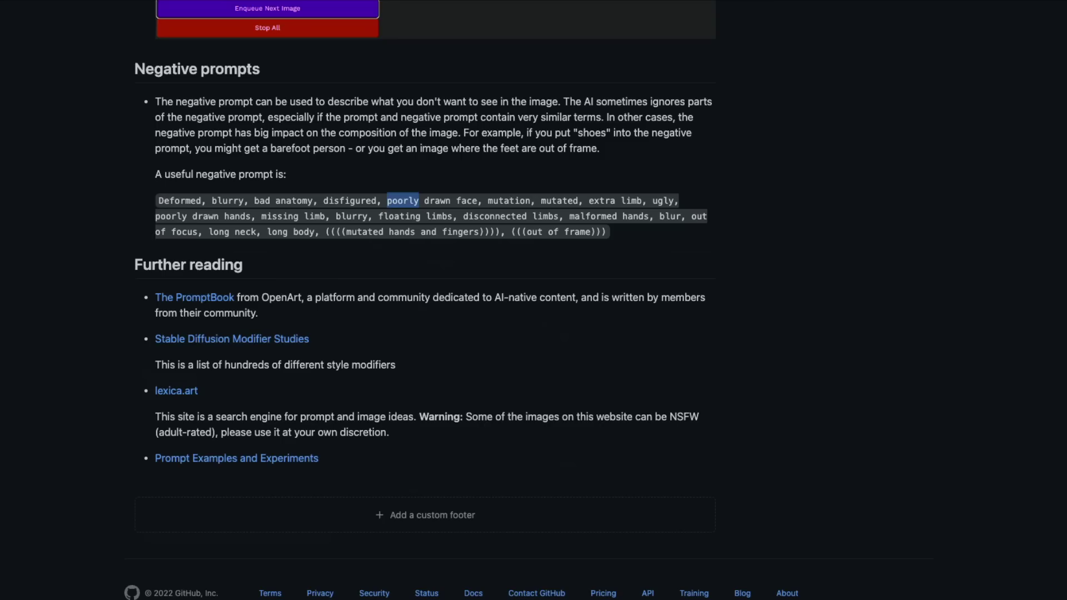
Step: Select the wiki's full useful negative prompt, from 'Deformed, blurry, bad anatomy' to '(((out of frame)))'
left_click(247, 218)
left_click_drag(158, 201, 626, 236)
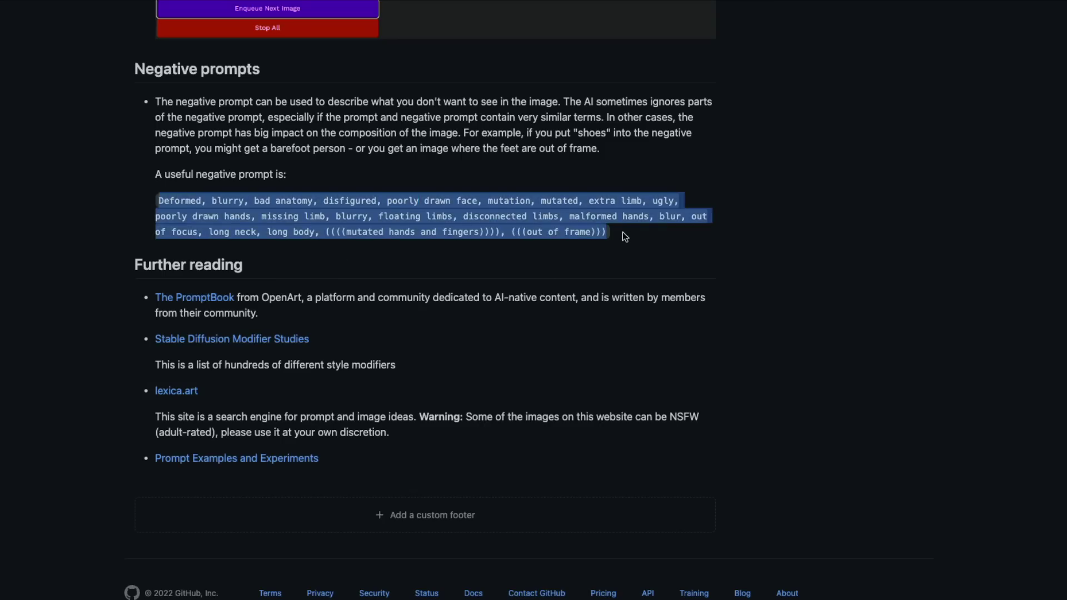